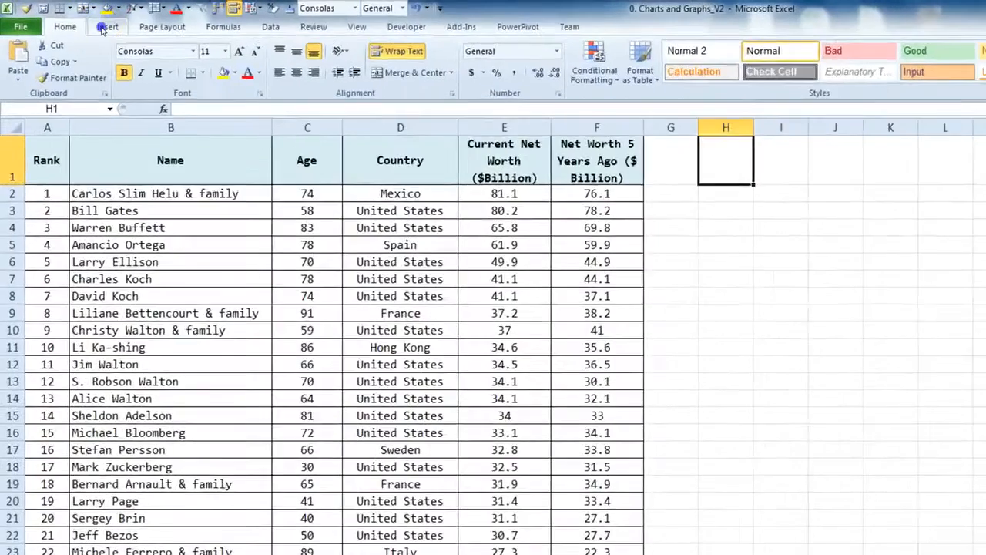
Show the Insert ribbon's chart options and select cell D7 in the billionaire table
left_click(89, 22)
left_click(959, 388)
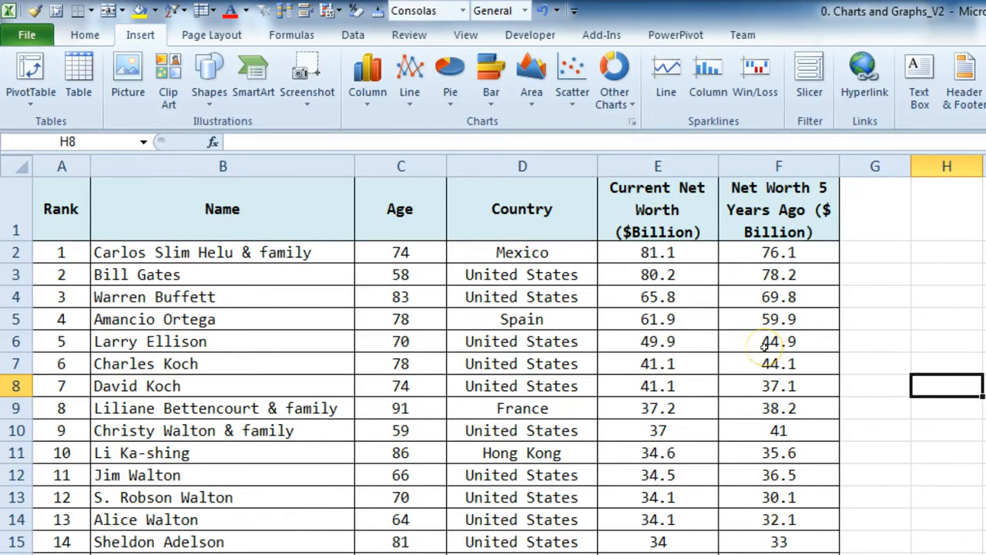
left_click(547, 360)
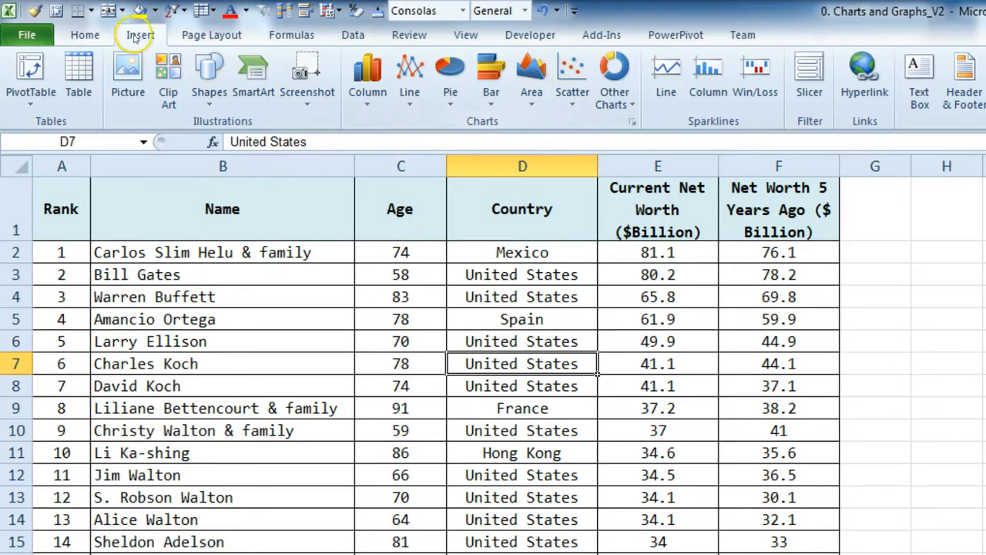
Insert a markers-only scatter chart and move it beside the table
left_click(569, 92)
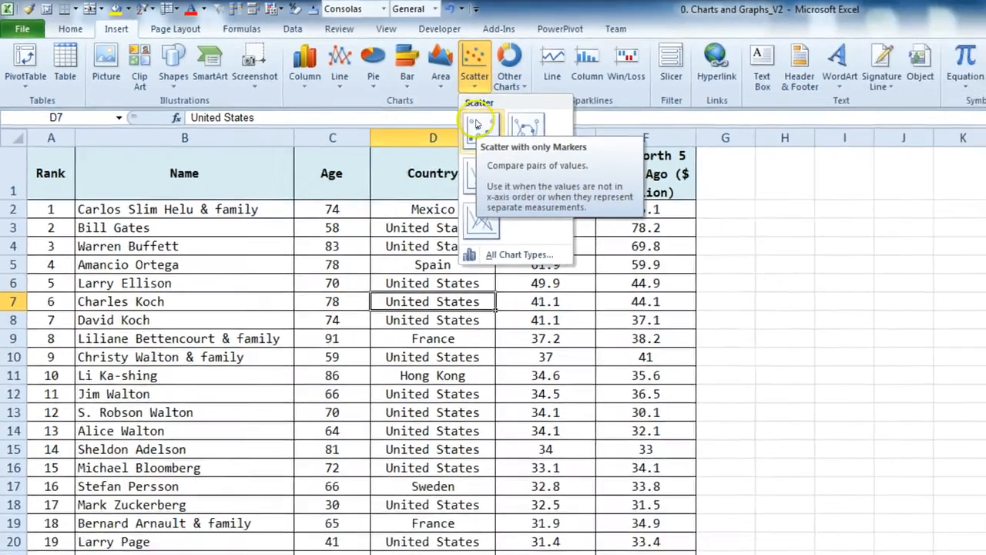
left_click(575, 151)
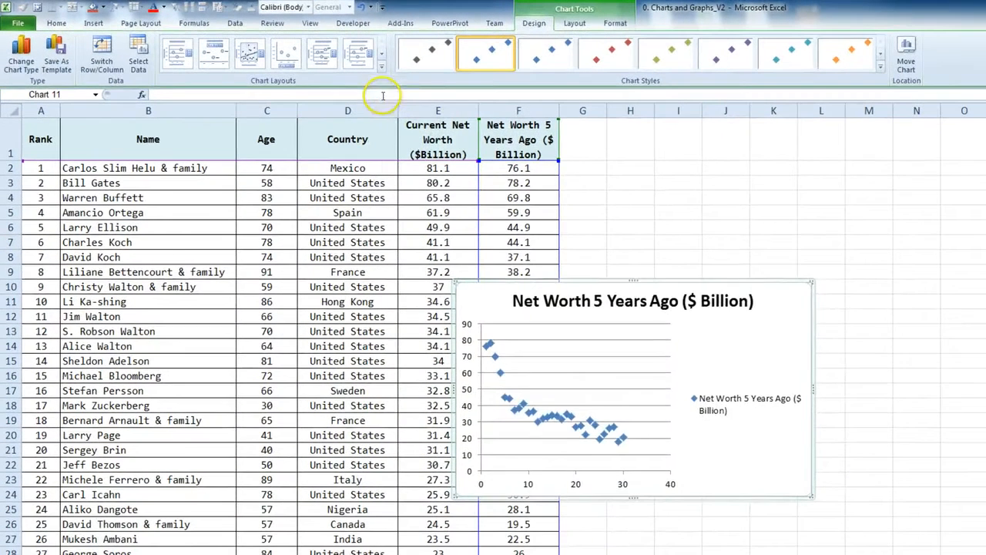
left_click_drag(785, 331, 937, 209)
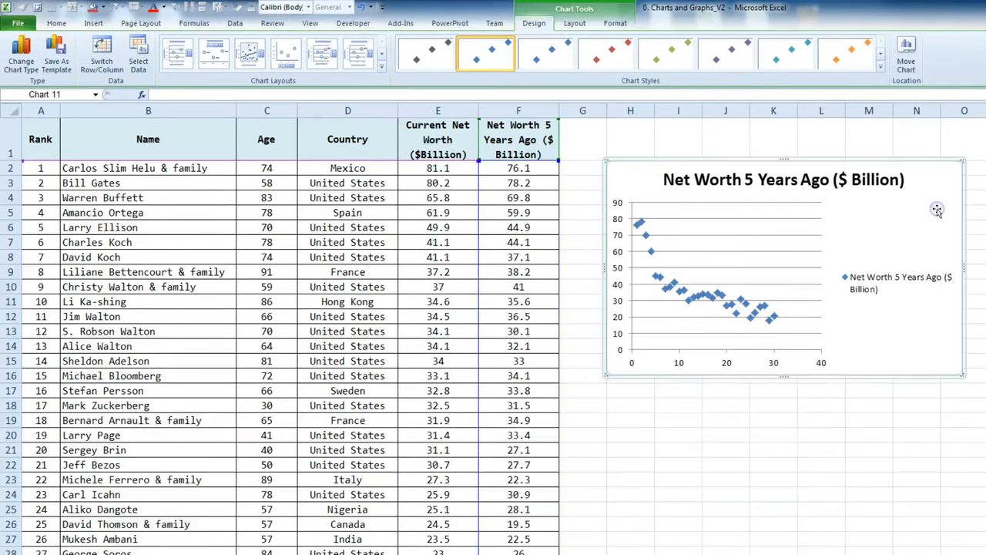
Delete the Net Worth 5 Years Ago series, then undo the deletion
left_click(688, 302)
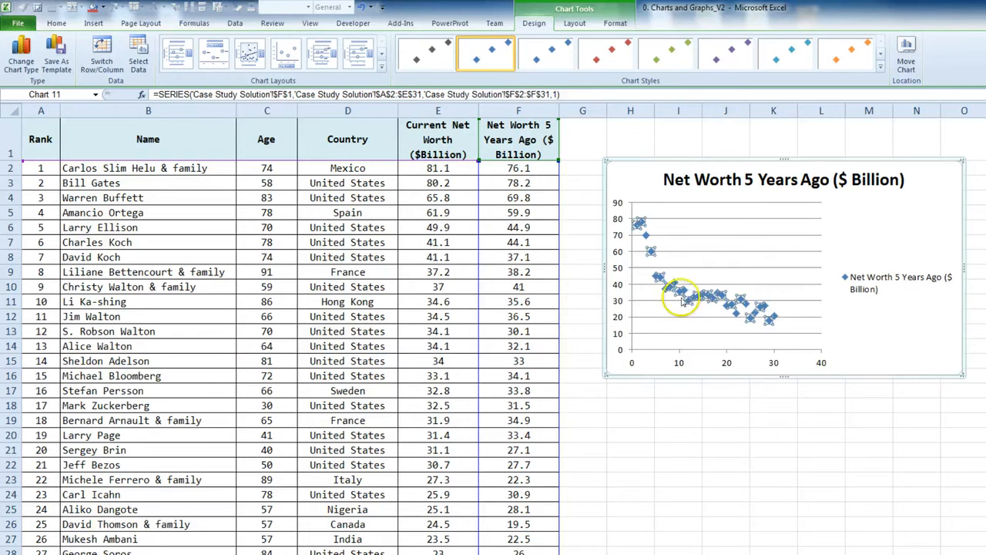
mouse_move(689, 302)
key("Delete")
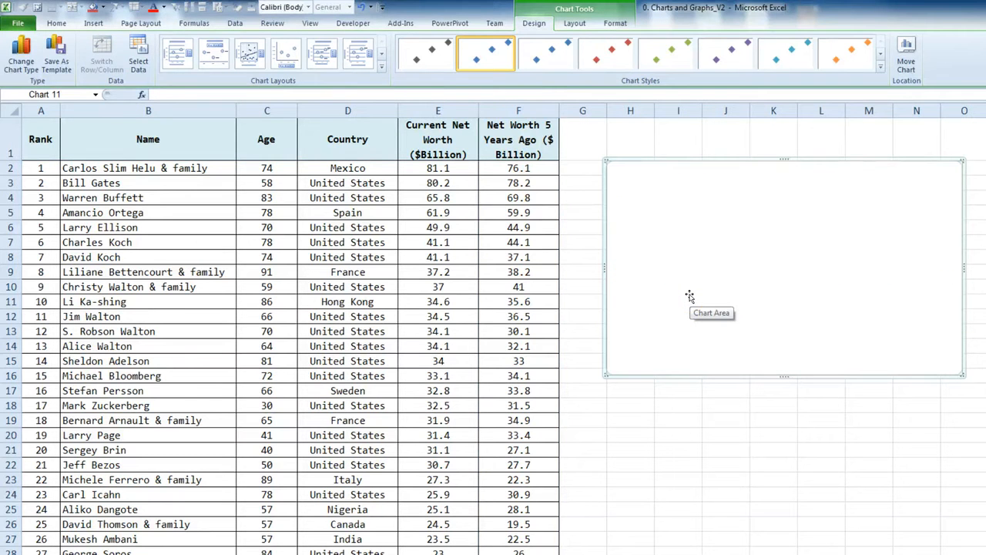
key("ctrl+z")
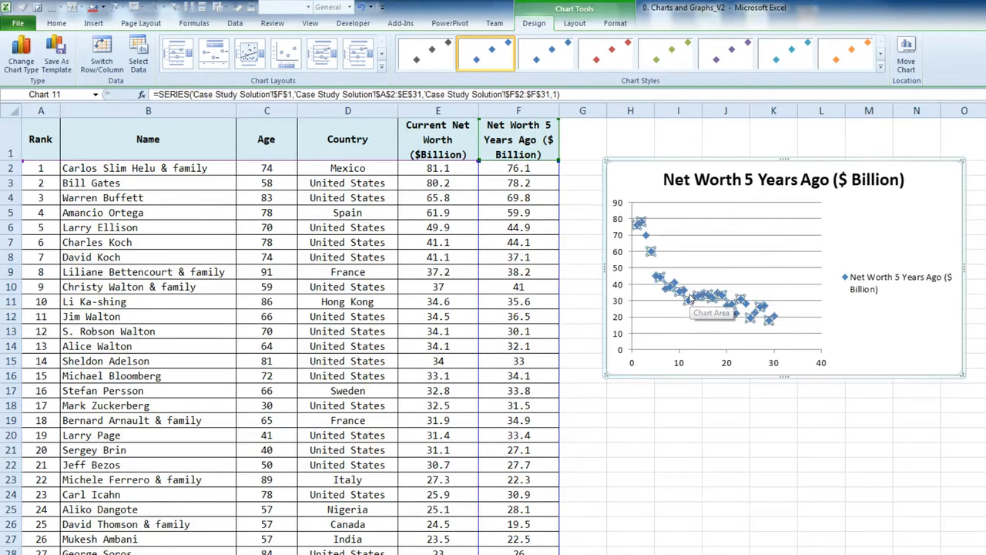
Remove the Net Worth 5 Years Ago series in Select Data Source and move the dialog down
right_click(892, 323)
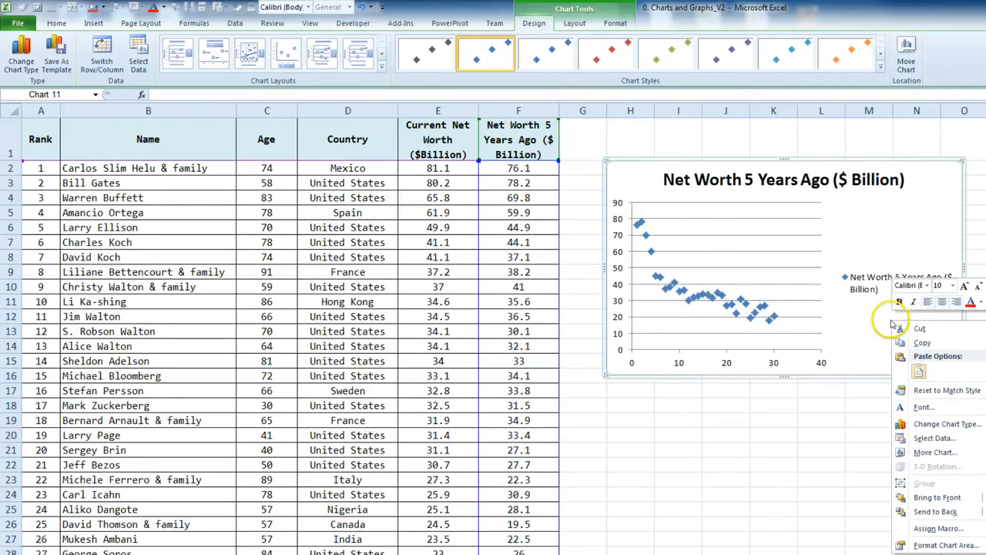
left_click(933, 438)
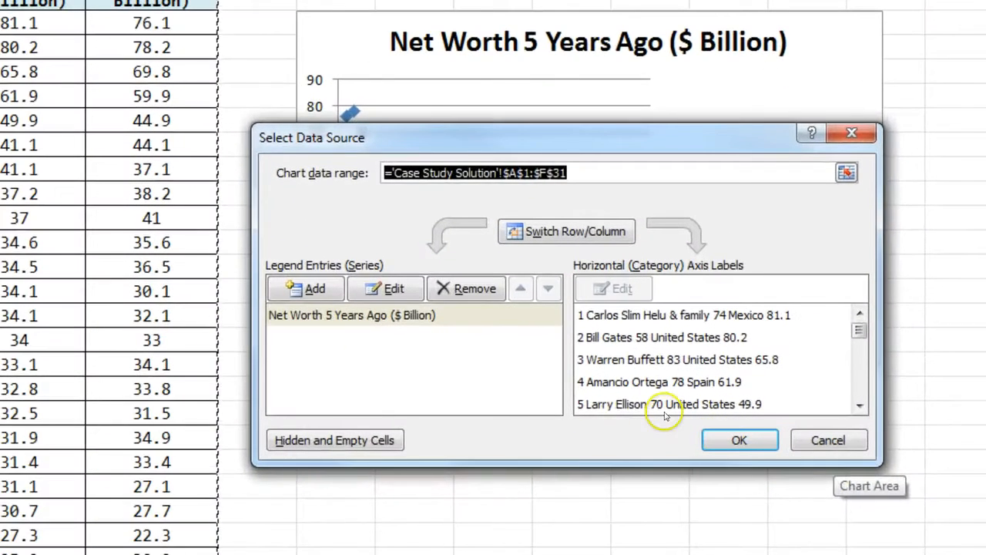
left_click(426, 318)
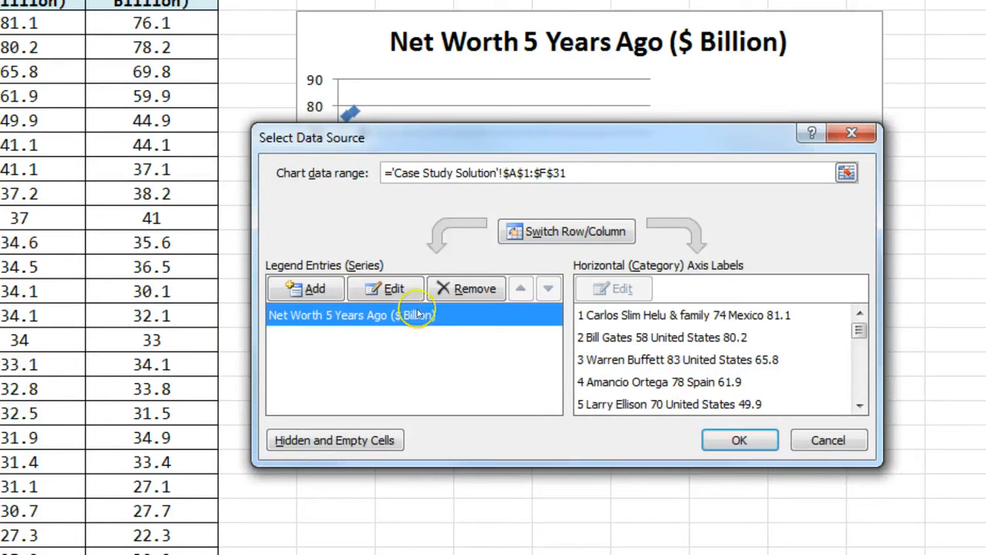
left_click(457, 291)
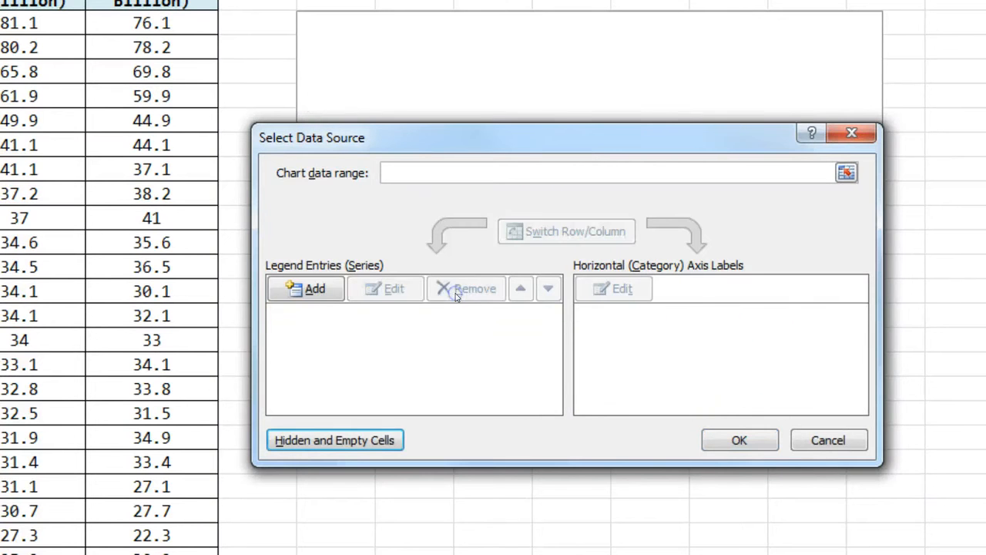
left_click_drag(508, 147, 506, 423)
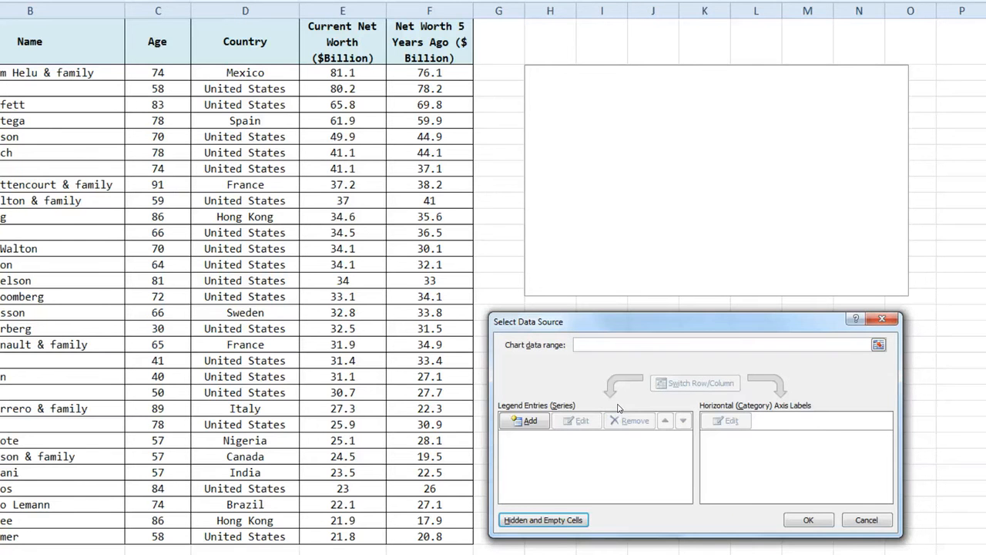
Add a series named from E1, with ages C2:C31 as X and net worths E2:E31 as Y
left_click(528, 422)
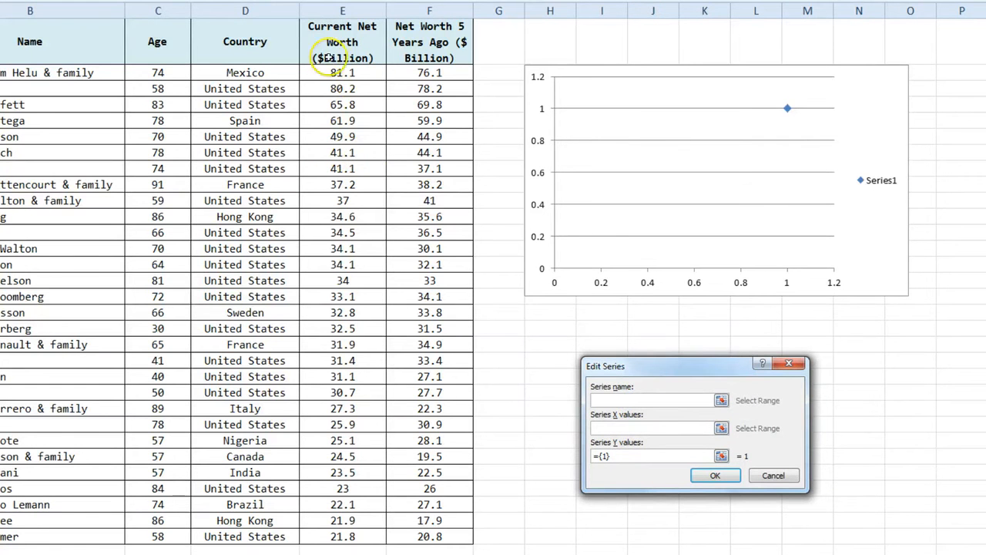
left_click(333, 45)
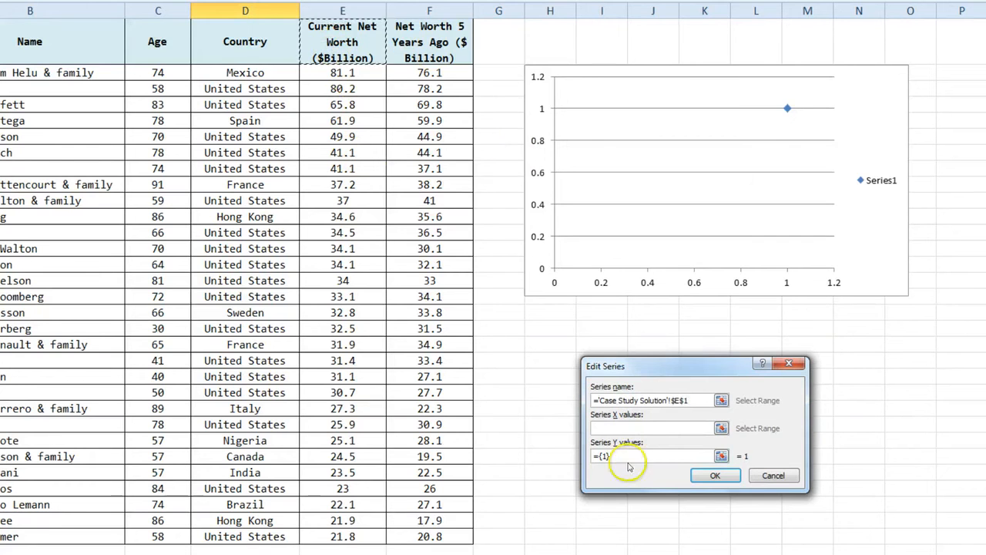
left_click(628, 428)
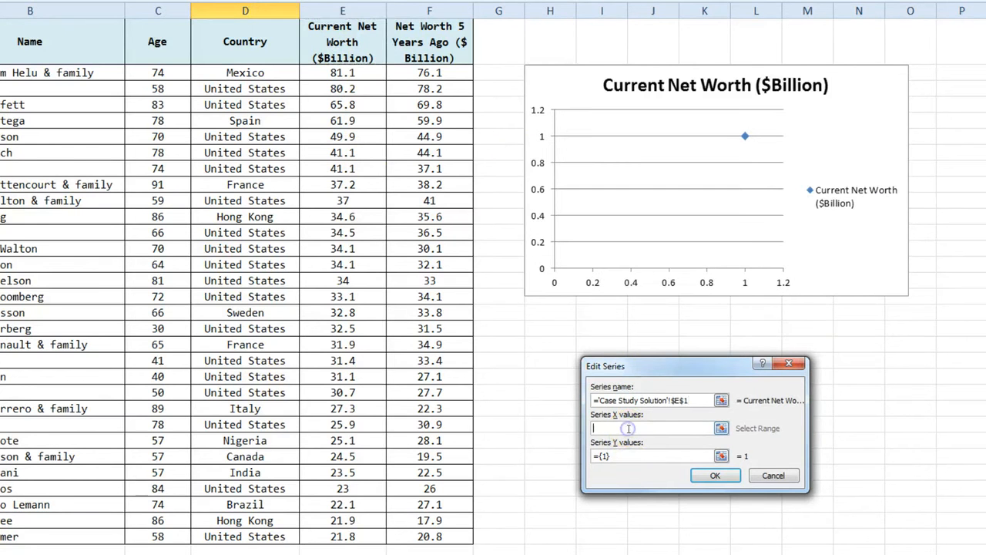
left_click_drag(157, 72, 161, 535)
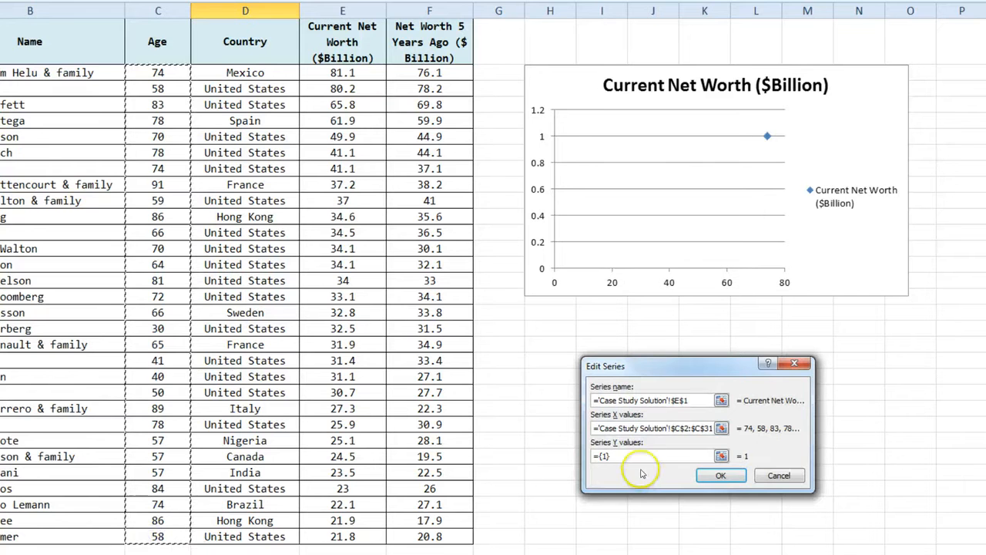
left_click_drag(640, 456, 583, 457)
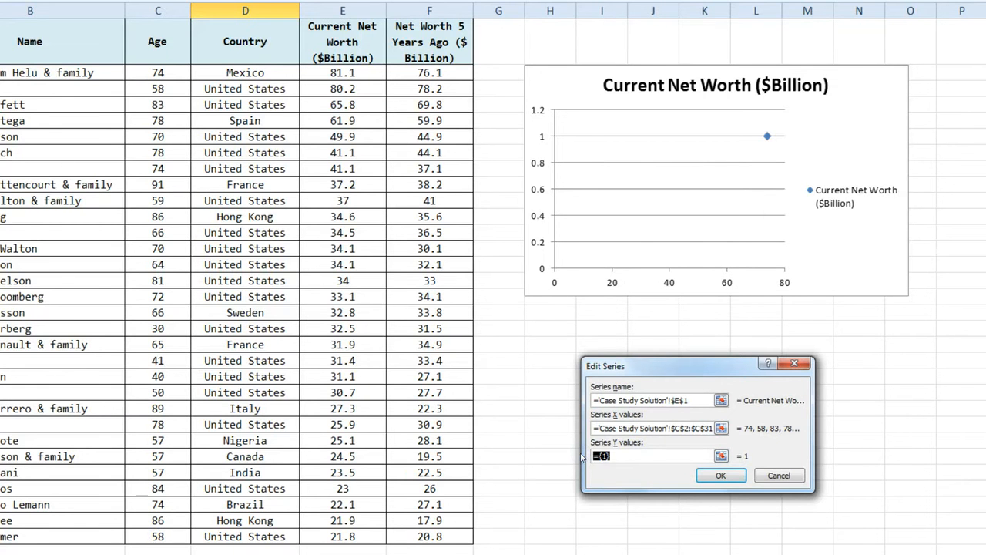
left_click(332, 79)
left_click_drag(332, 79, 326, 537)
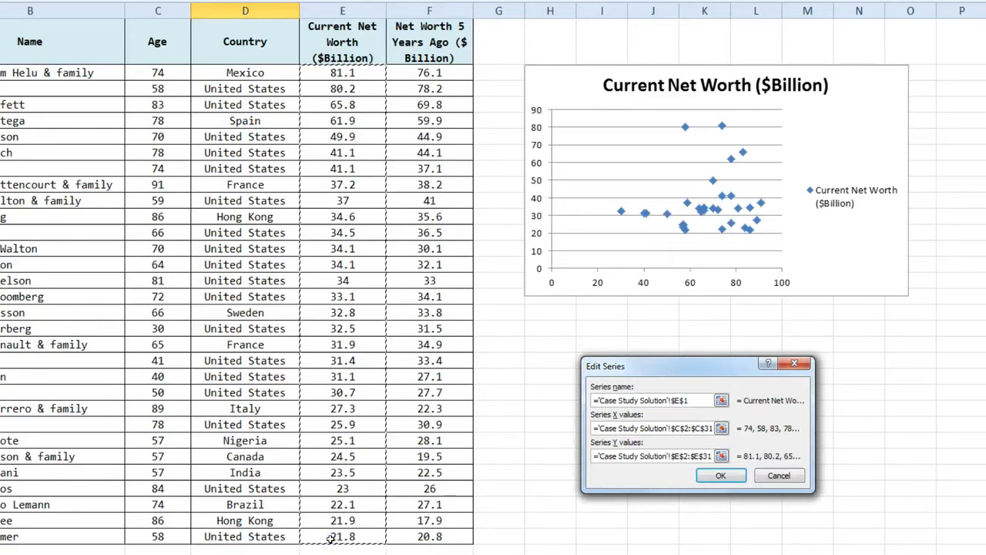
left_click(719, 477)
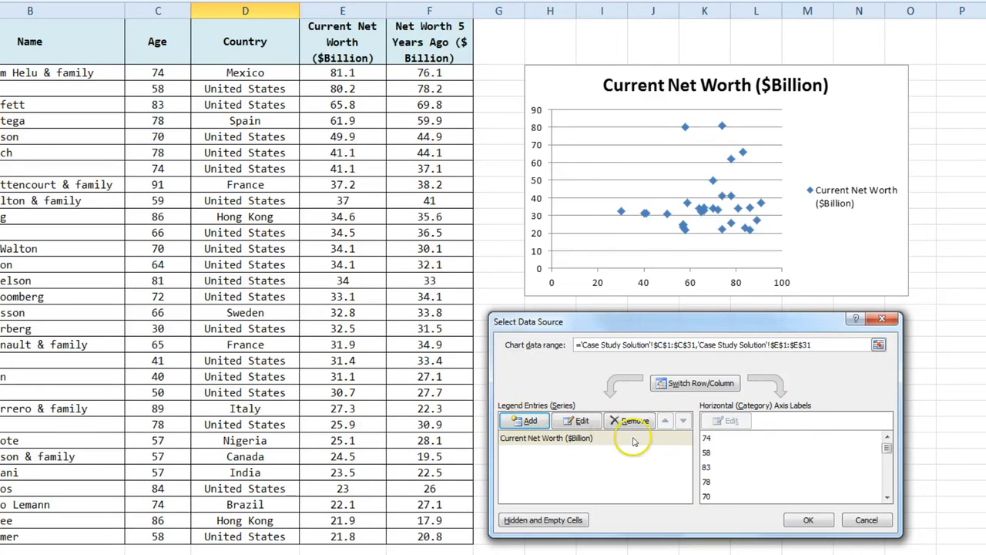
left_click(805, 522)
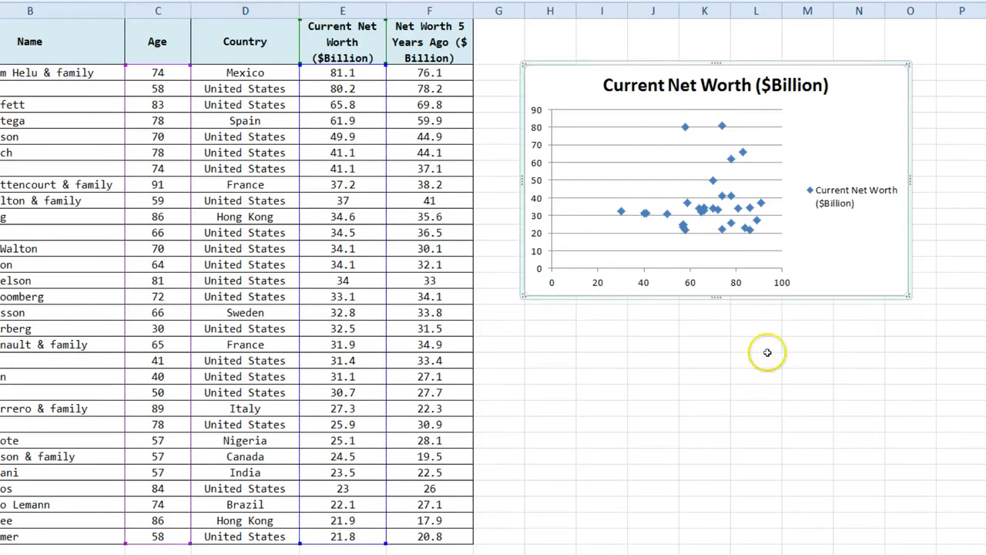
left_click_drag(871, 287, 985, 429)
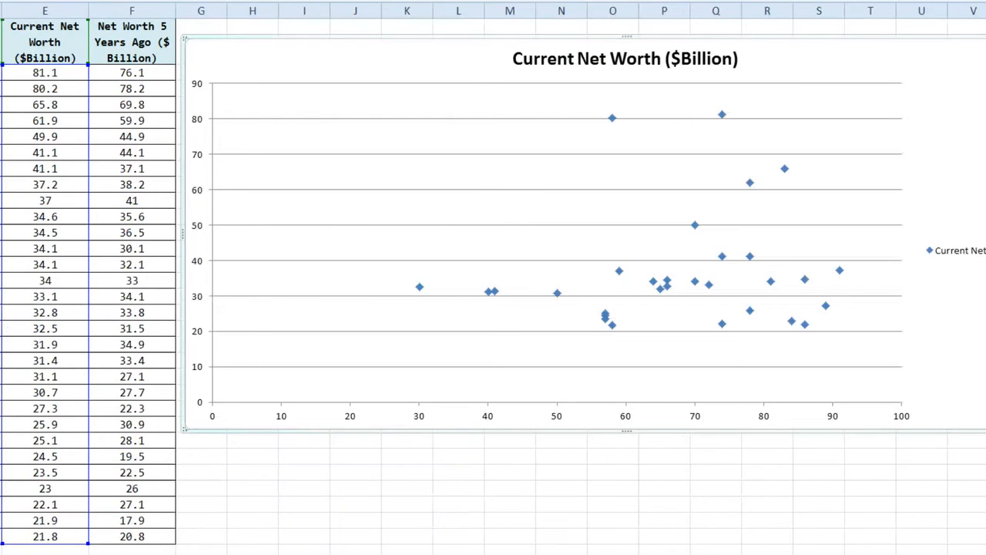
scroll(492, 277, "left", 3)
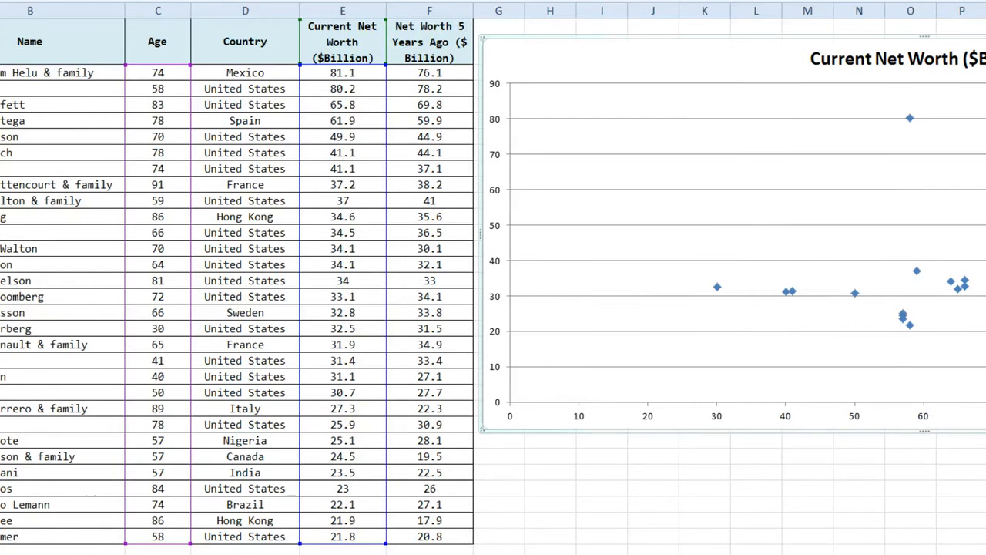
scroll(493, 278, "right", 3)
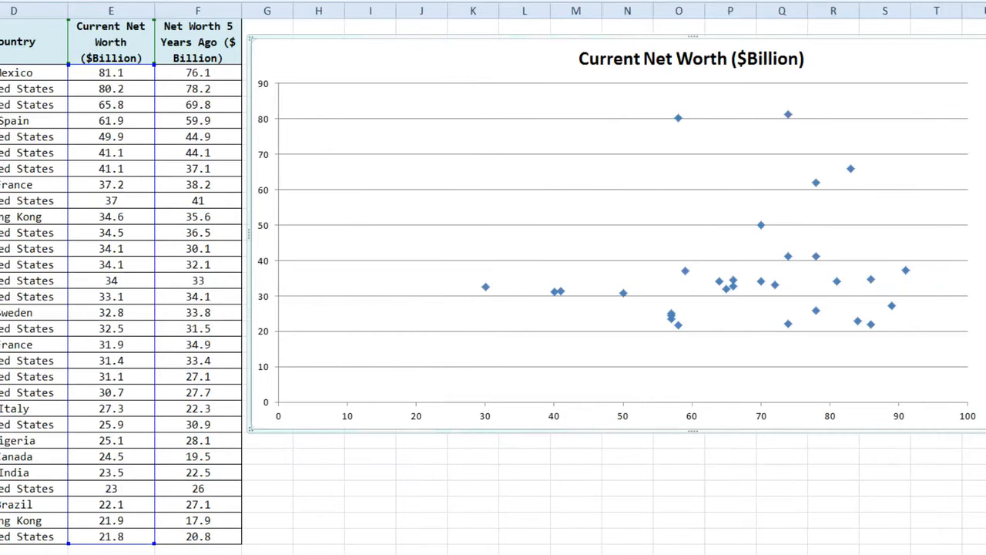
left_click_drag(985, 234, 985, 234)
scroll(493, 278, "left", 2)
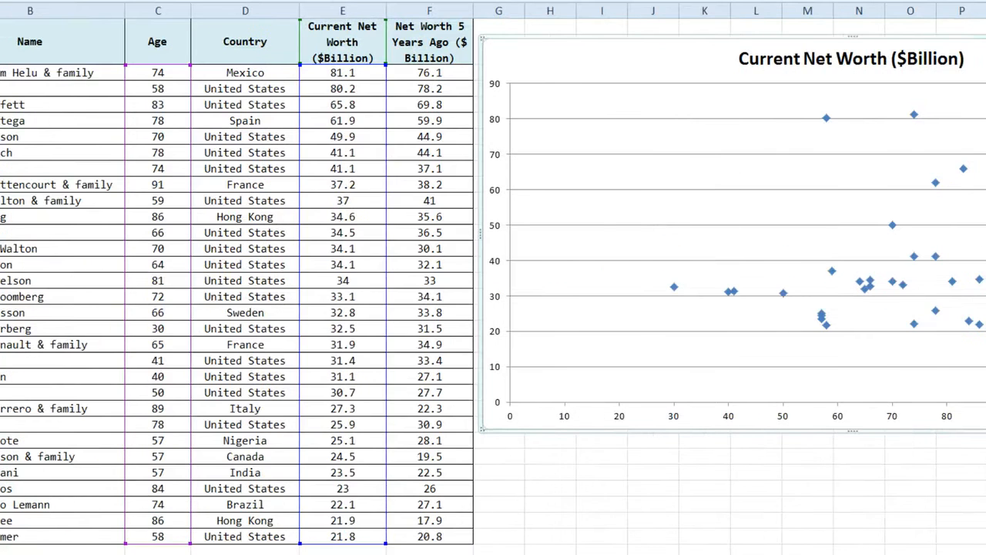
scroll(493, 278, "right", 3)
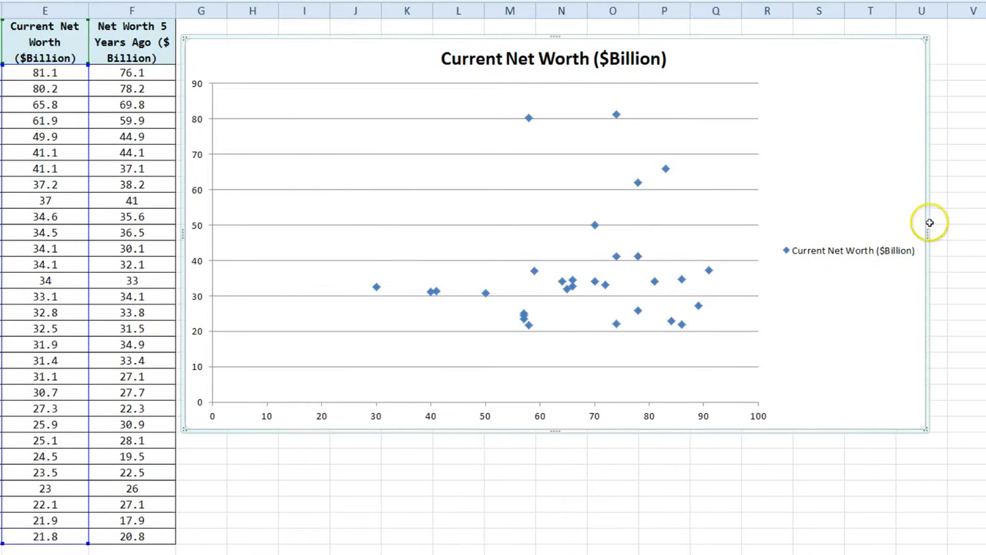
left_click_drag(925, 230, 764, 267)
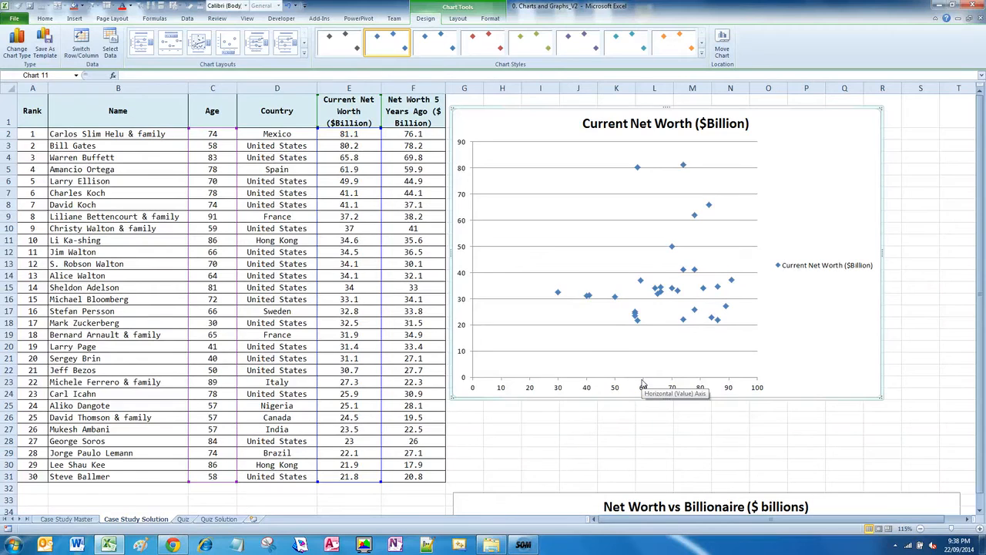
Retitle the chart 'Net Worth vs. Age', then reselect the chart
left_click(458, 18)
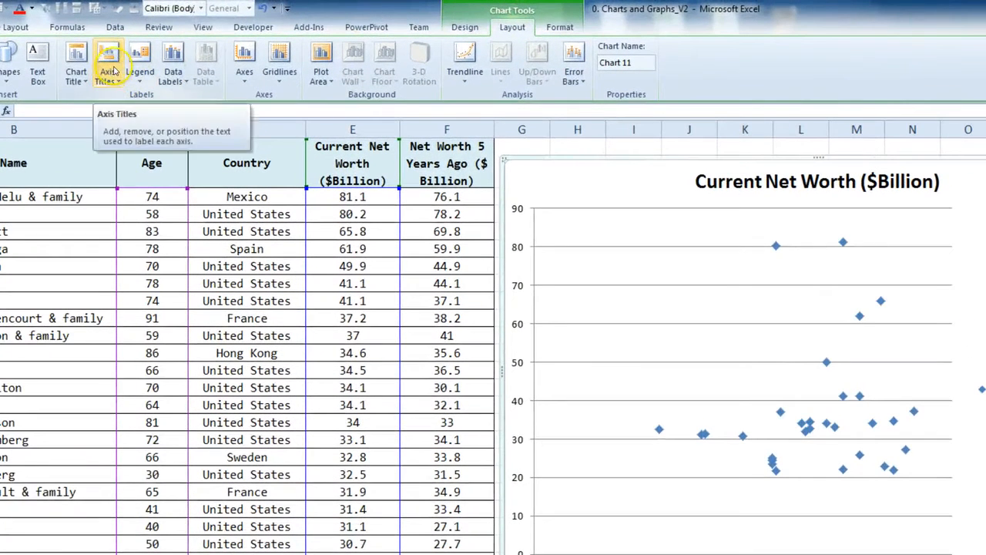
left_click(811, 177)
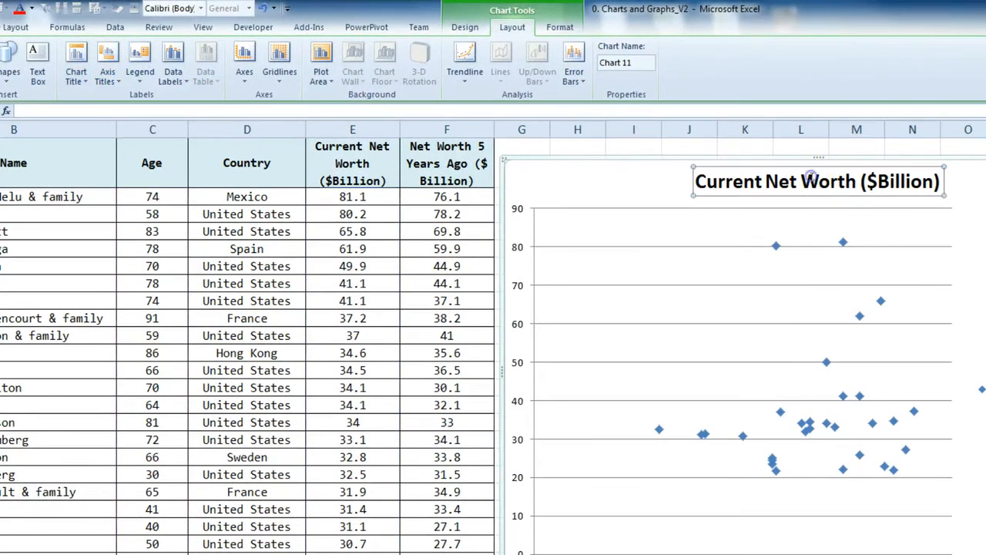
left_click(317, 108)
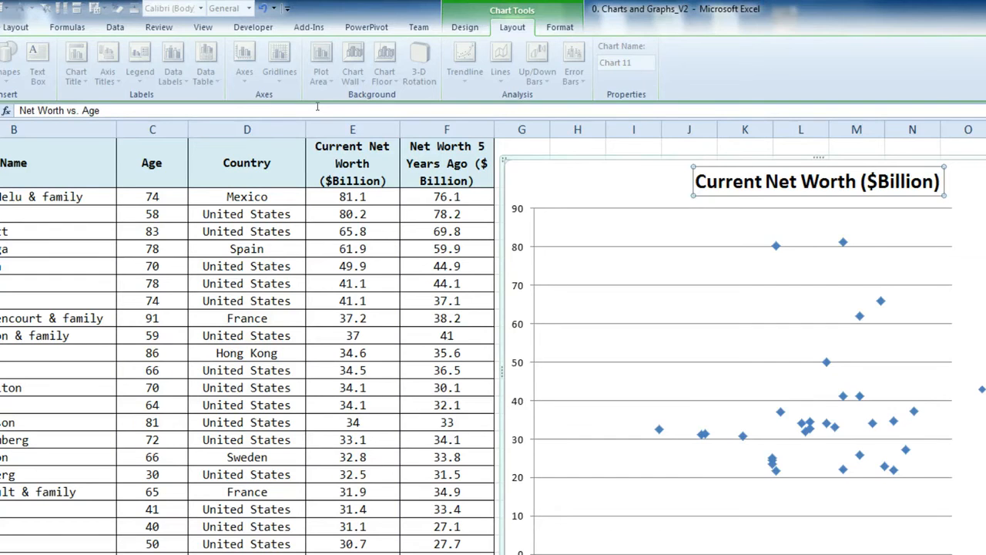
key("Return")
left_click(319, 282)
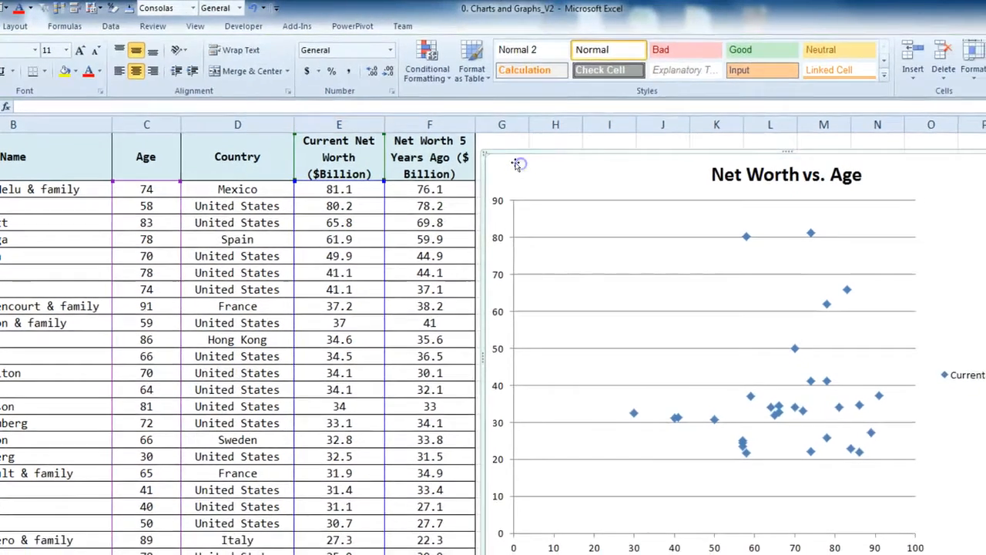
left_click(532, 176)
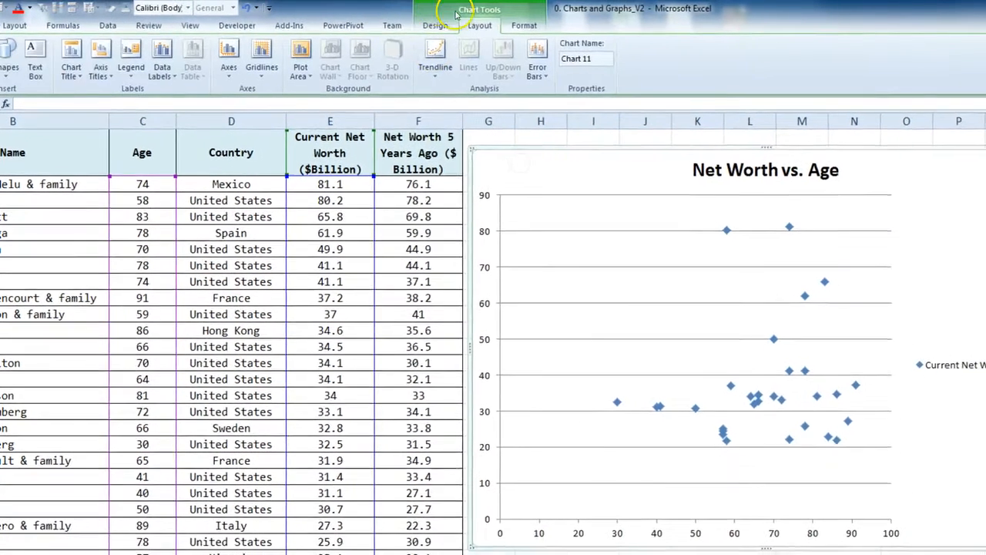
Add the horizontal axis title 'Age' below the axis
left_click(100, 67)
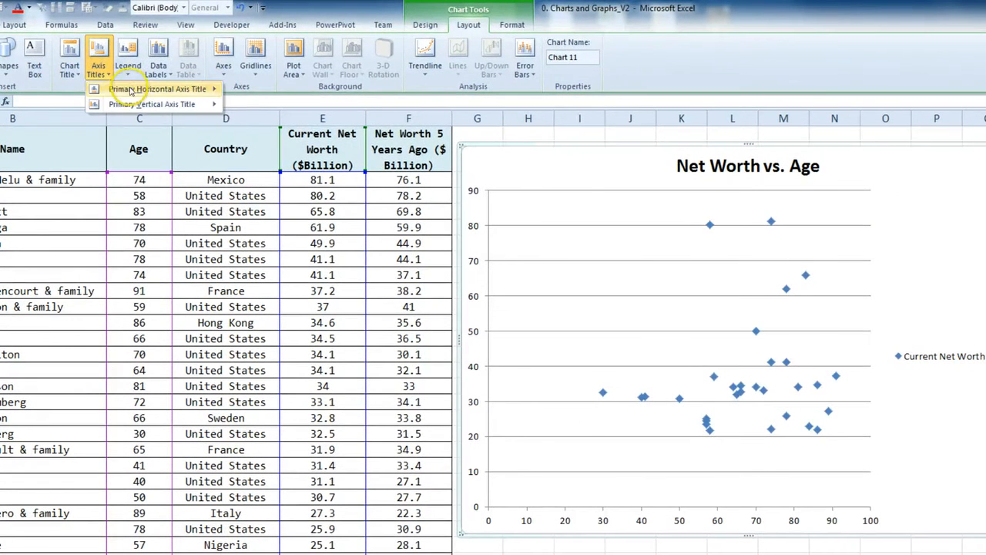
mouse_move(174, 89)
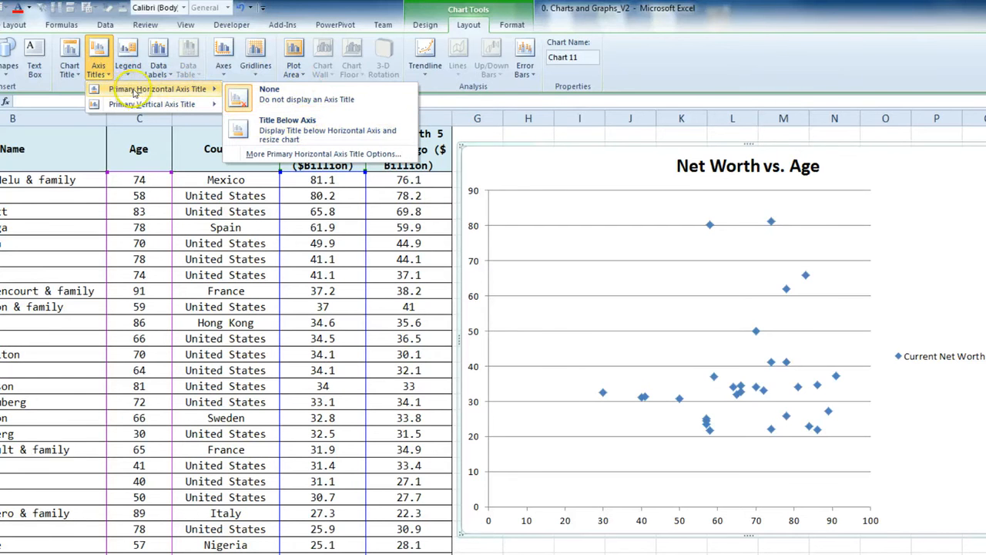
left_click(264, 123)
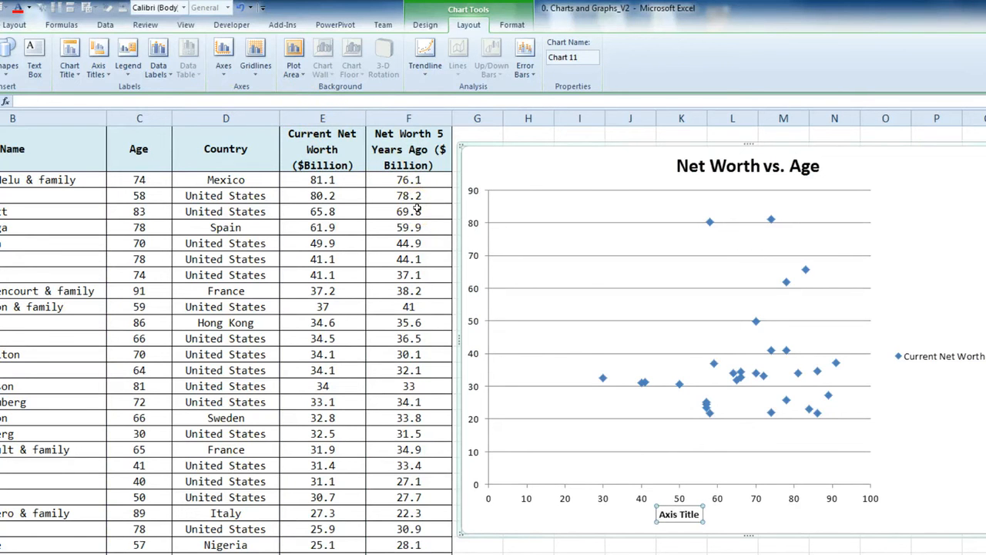
type("Age")
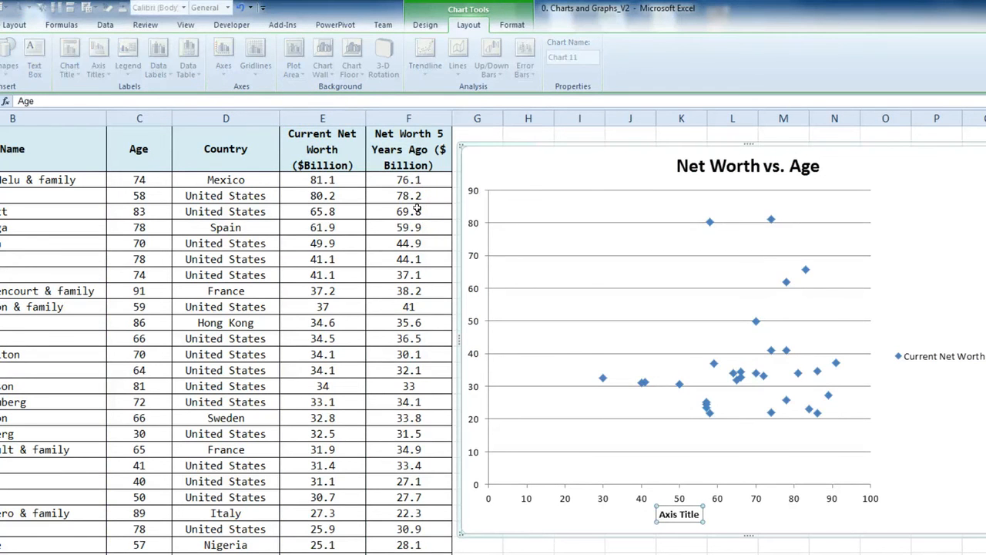
key("Return")
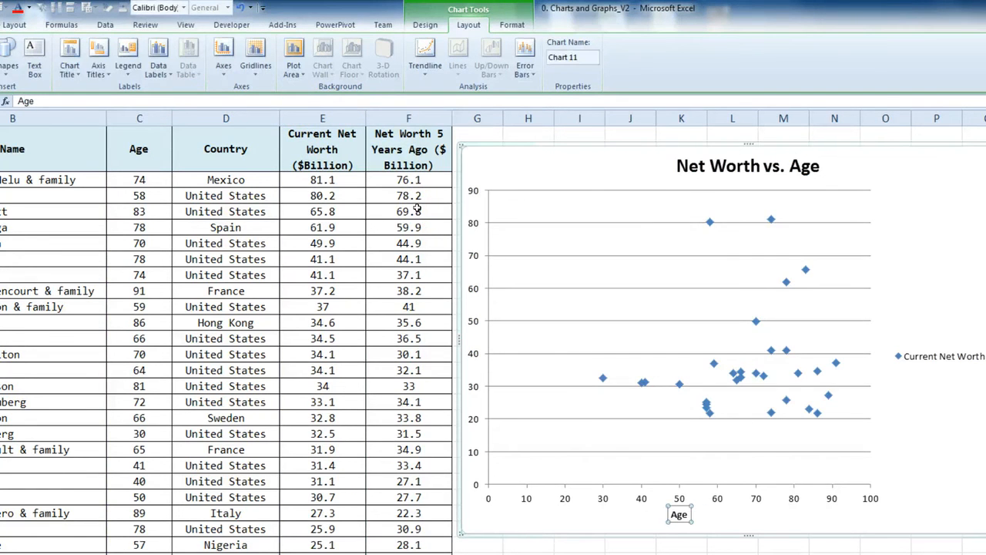
Add a rotated vertical axis title 'Net Worth $ Billions' and nudge it toward the axis
left_click(99, 62)
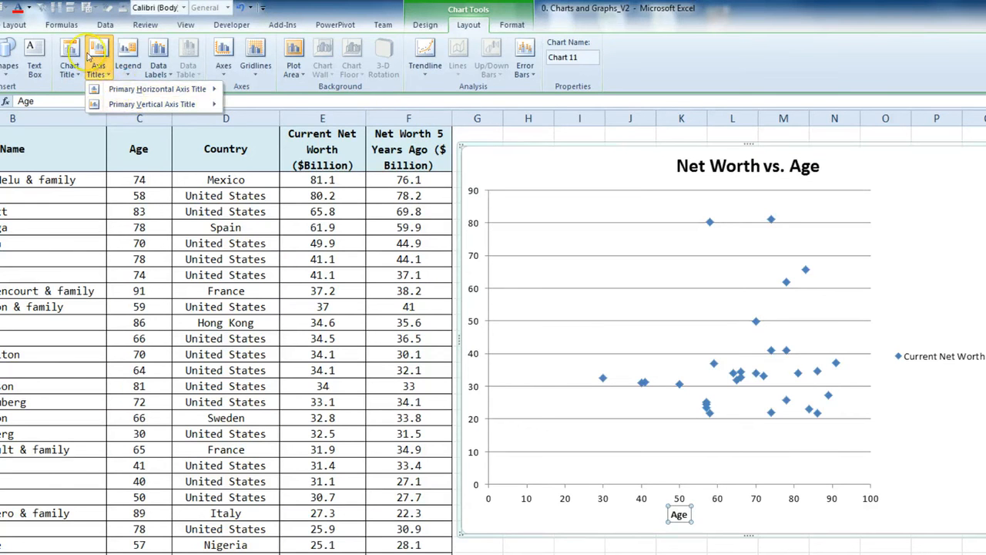
mouse_move(114, 105)
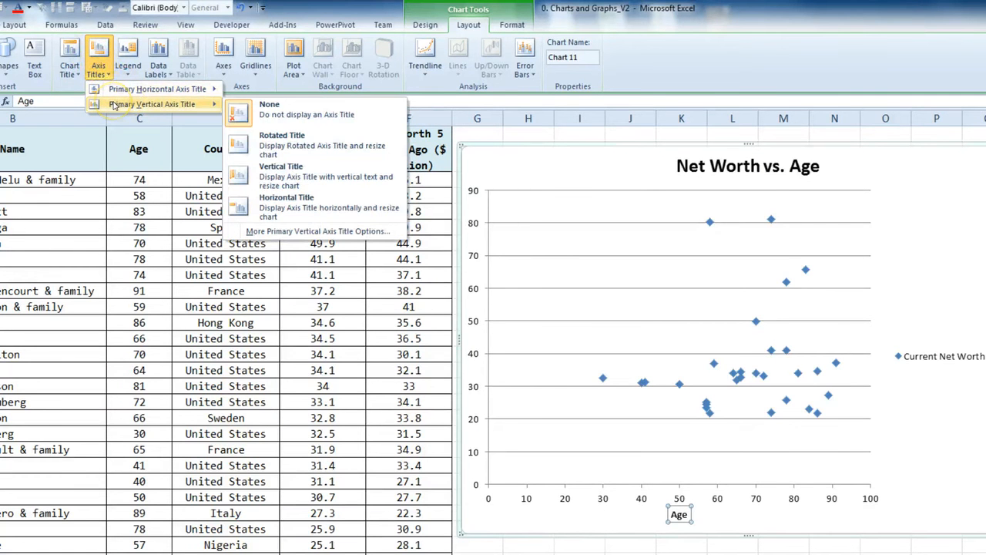
left_click(312, 142)
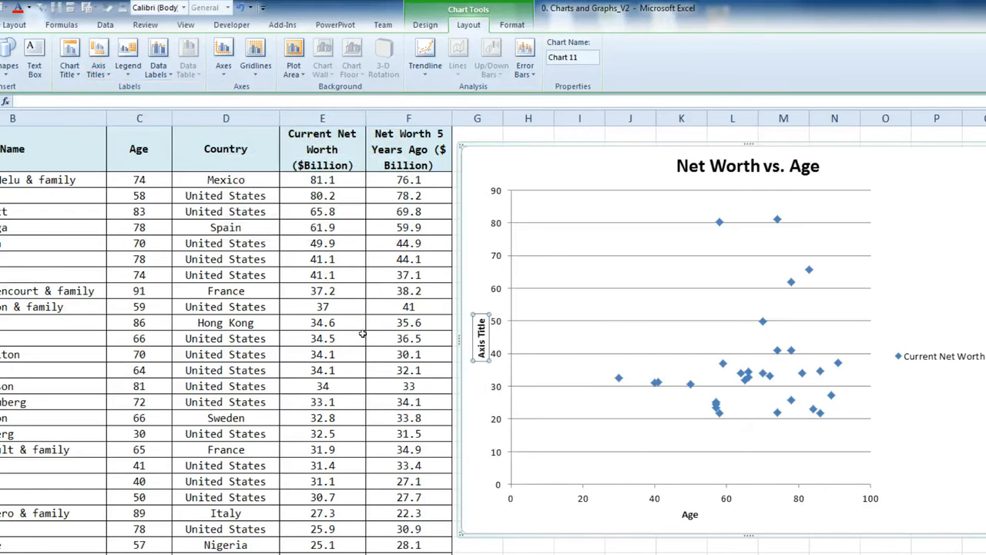
type("Net Worth $ Billions")
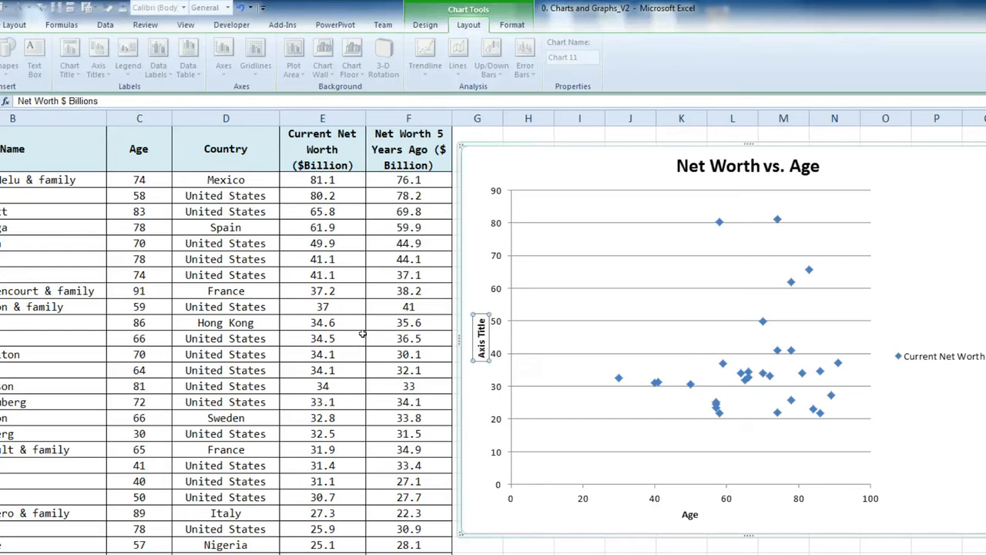
key("Return")
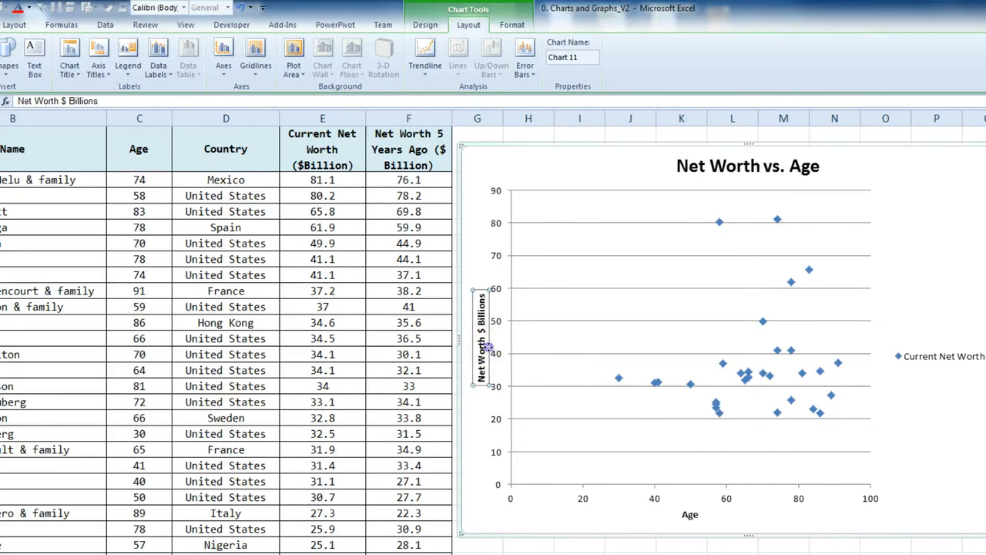
left_click_drag(487, 349, 480, 348)
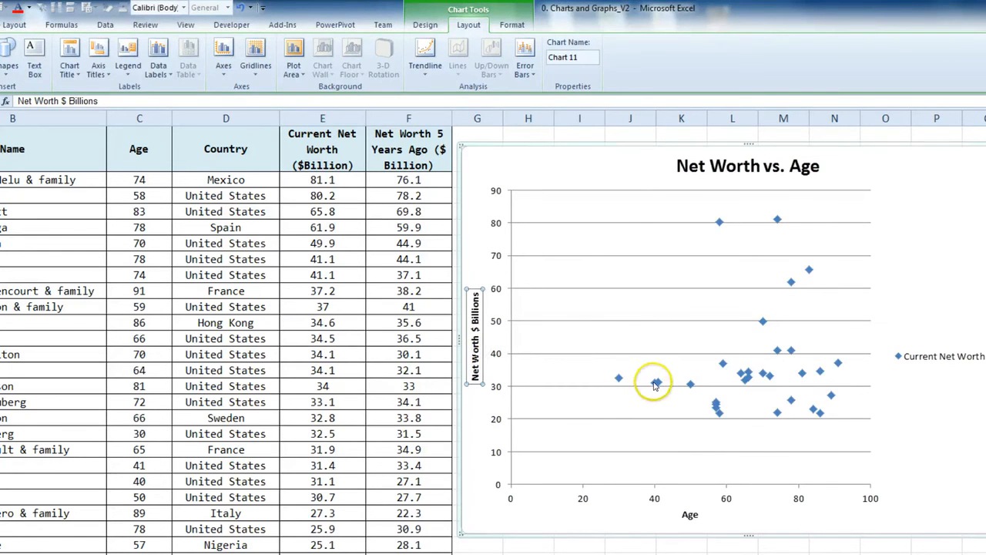
Select the Current Net Worth series and the age-58 point, then deselect the chart
mouse_move(654, 385)
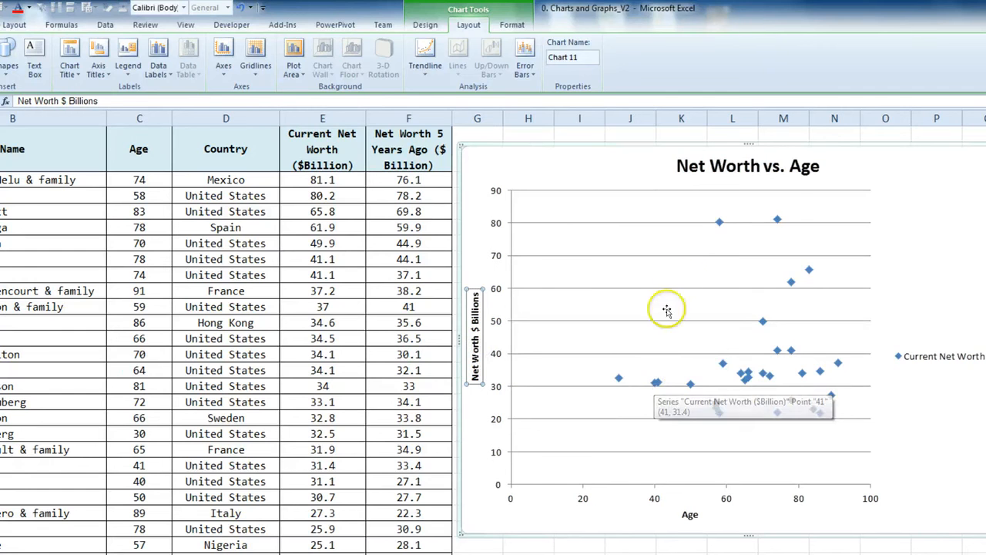
mouse_move(722, 224)
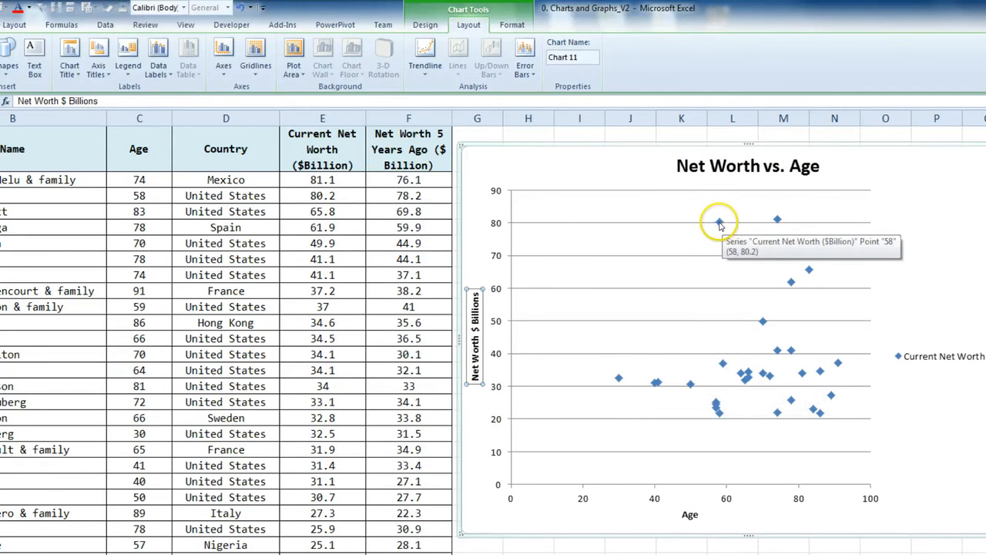
left_click(719, 223)
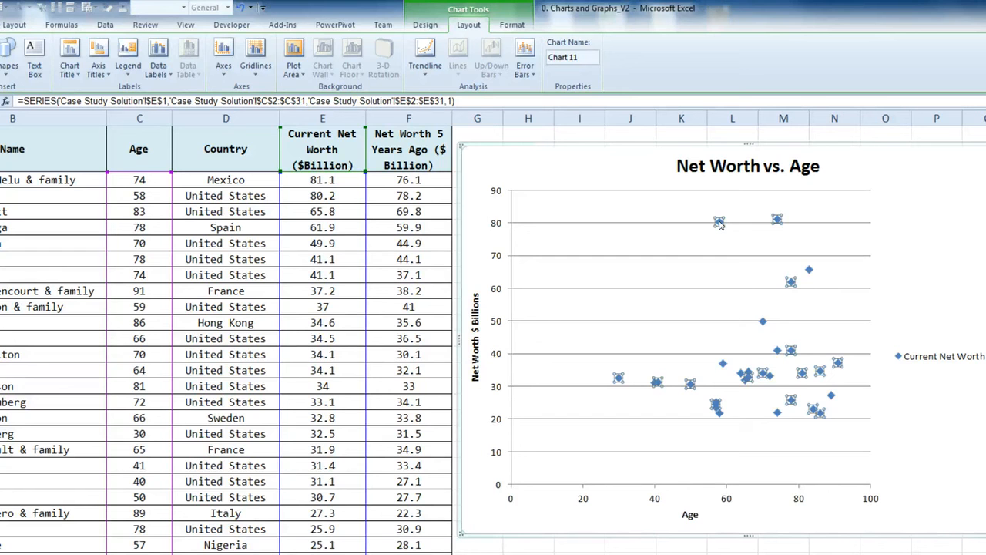
left_click(719, 223)
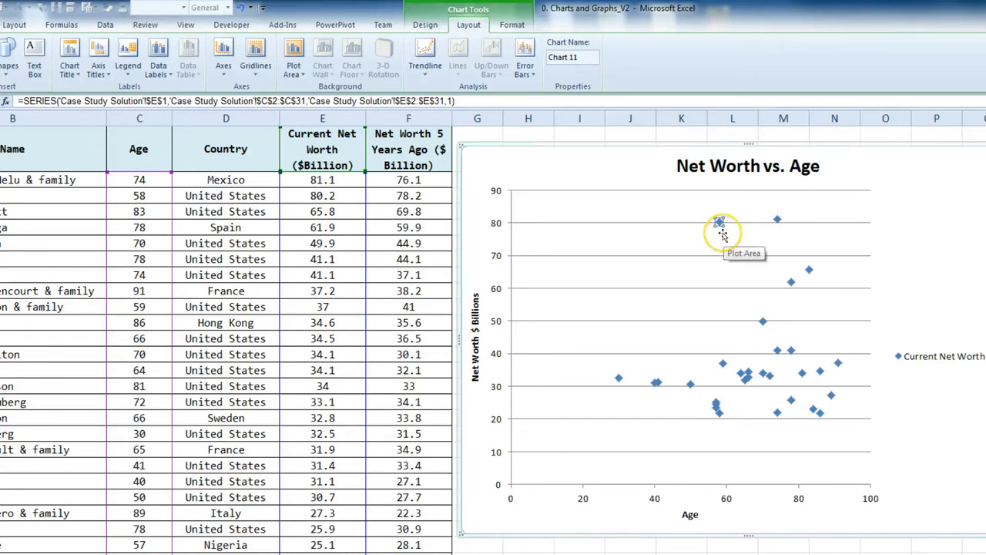
left_click(690, 548)
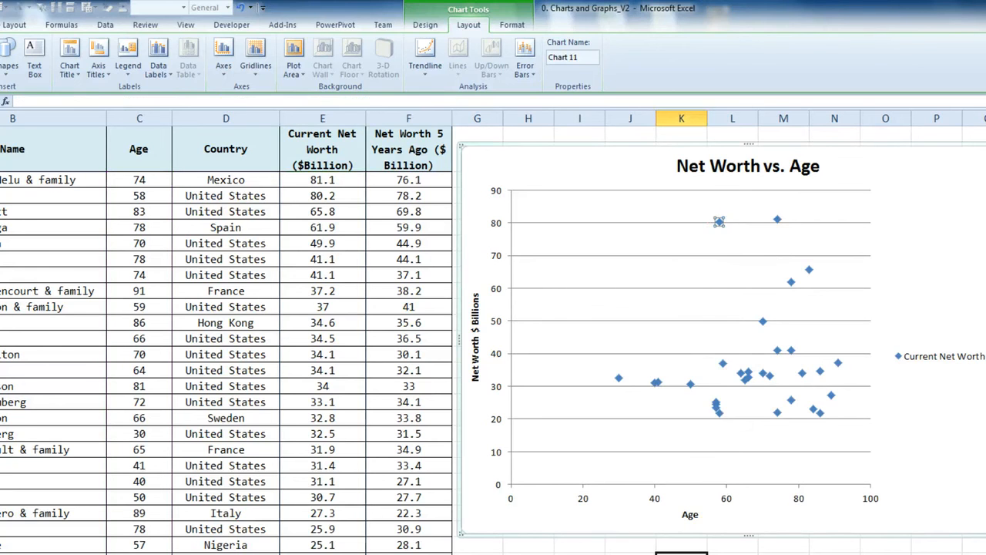
Switch the net worth series markers to built-in diamonds
left_click(691, 385)
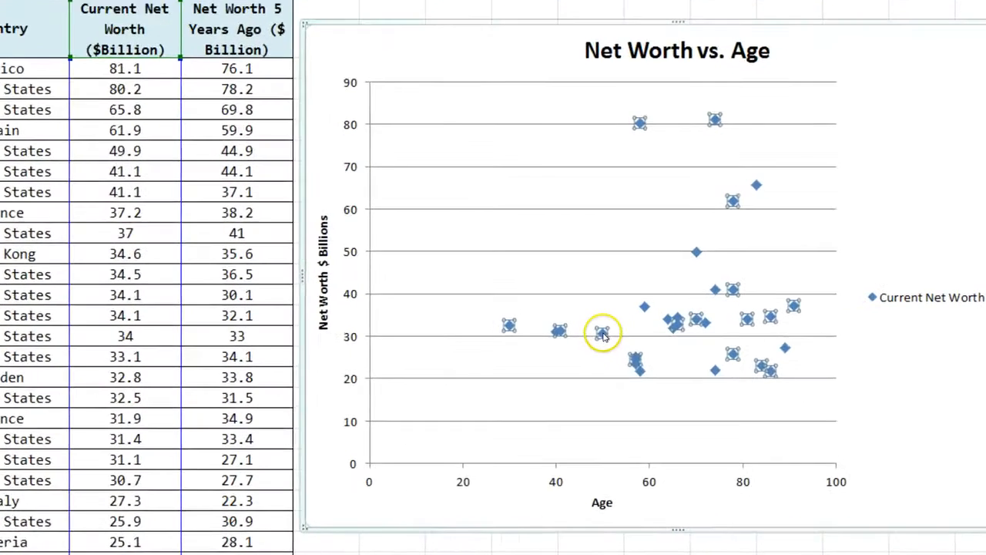
right_click(657, 365)
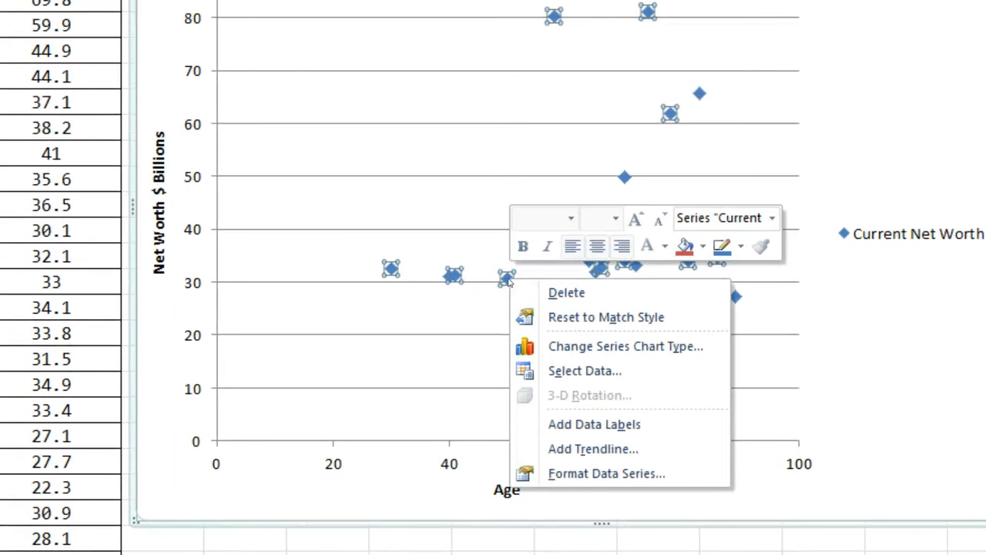
left_click(651, 475)
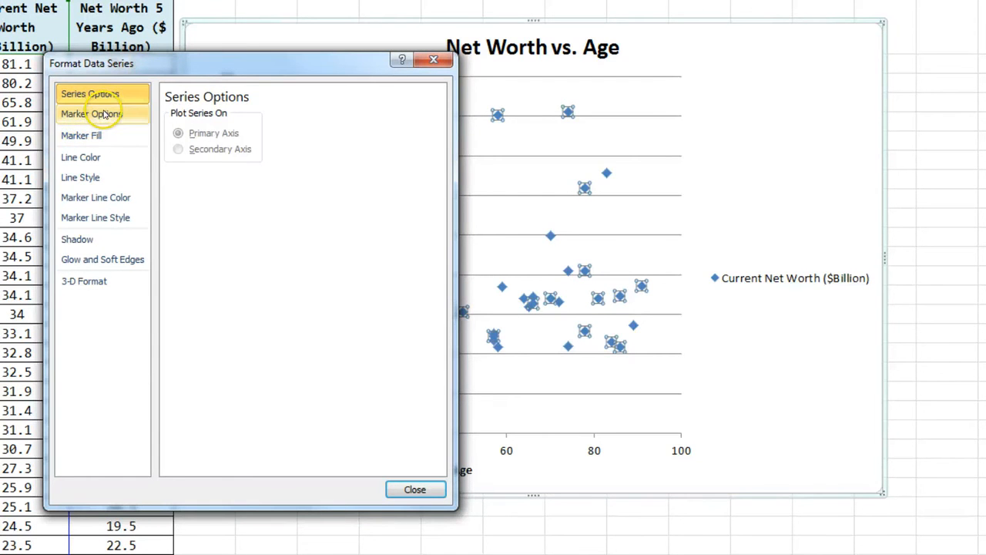
left_click(106, 114)
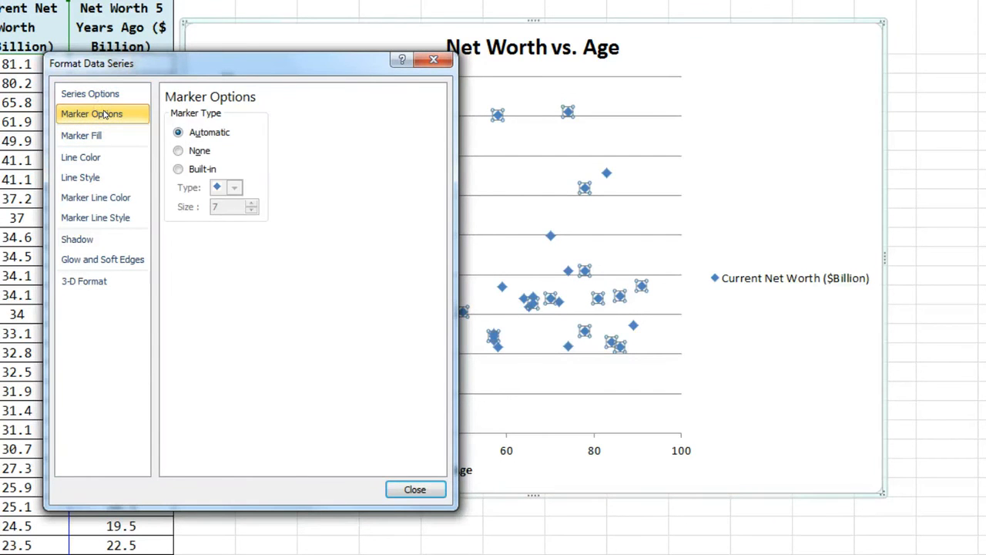
left_click(193, 171)
mouse_move(258, 65)
left_mouse_down()
mouse_move(4, 53)
mouse_move(0, 41)
left_mouse_up()
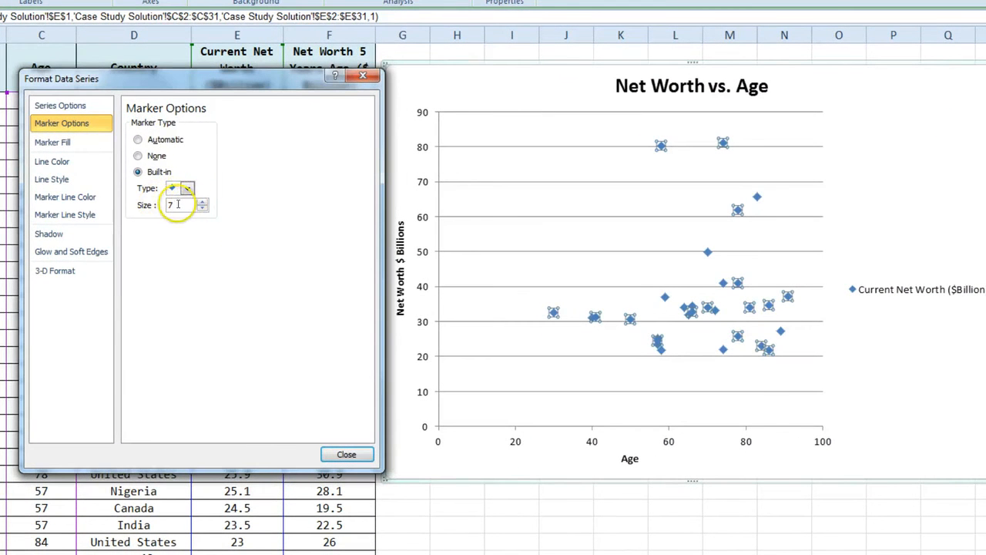
Enlarge the diamond markers to size 15
left_click(203, 204)
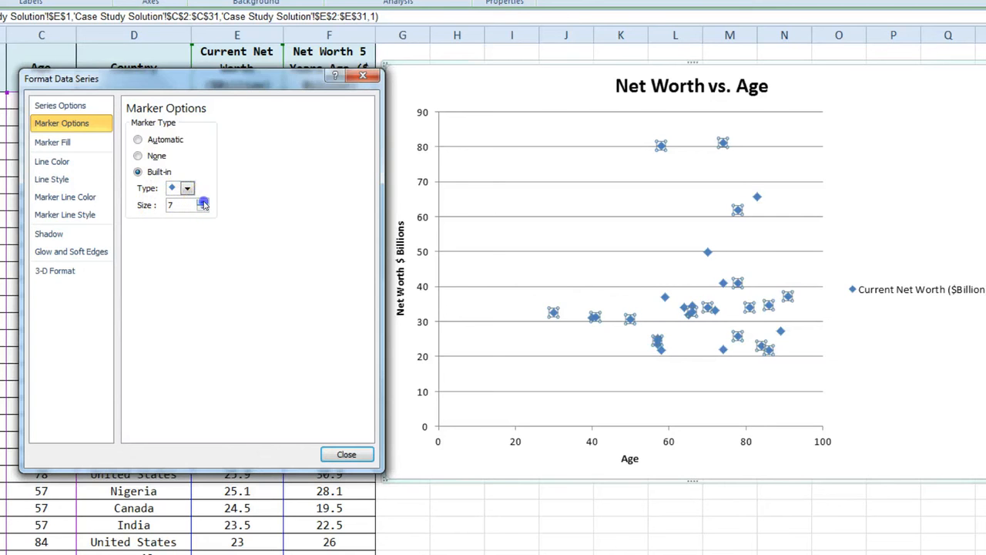
left_click(203, 203)
left_click(202, 203)
left_click(203, 203)
left_click(203, 203)
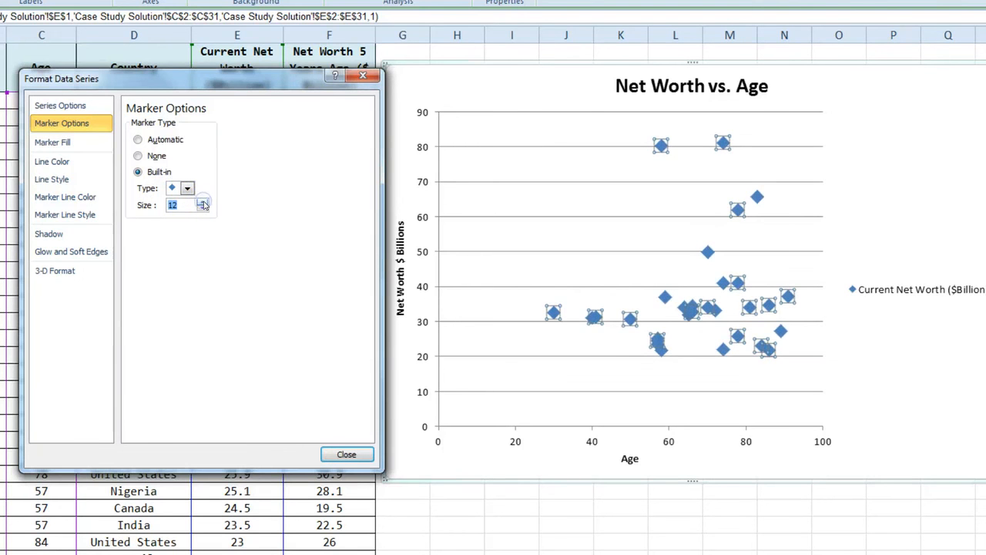
left_click(203, 203)
left_click(203, 203)
left_click(203, 203)
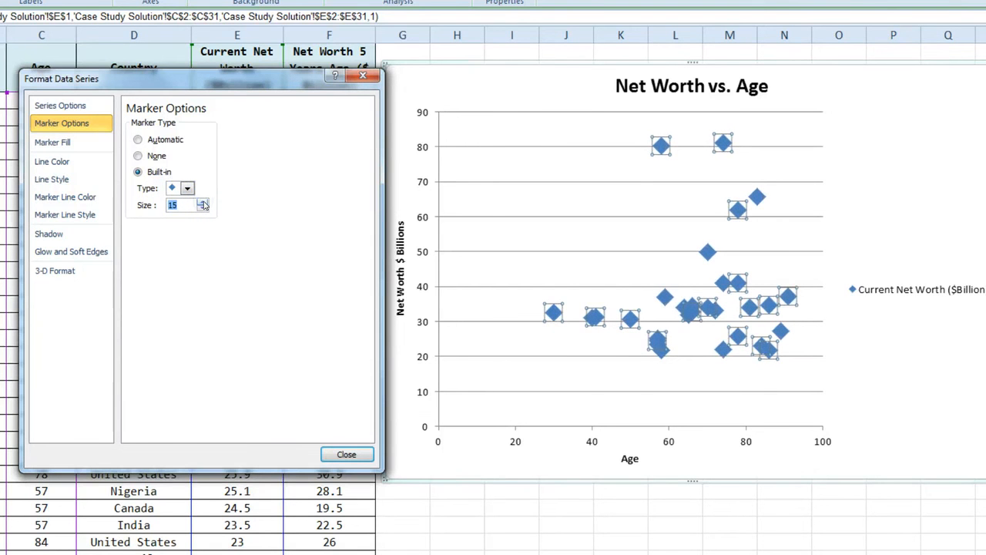
Give the diamond markers a solid green fill
left_click(83, 143)
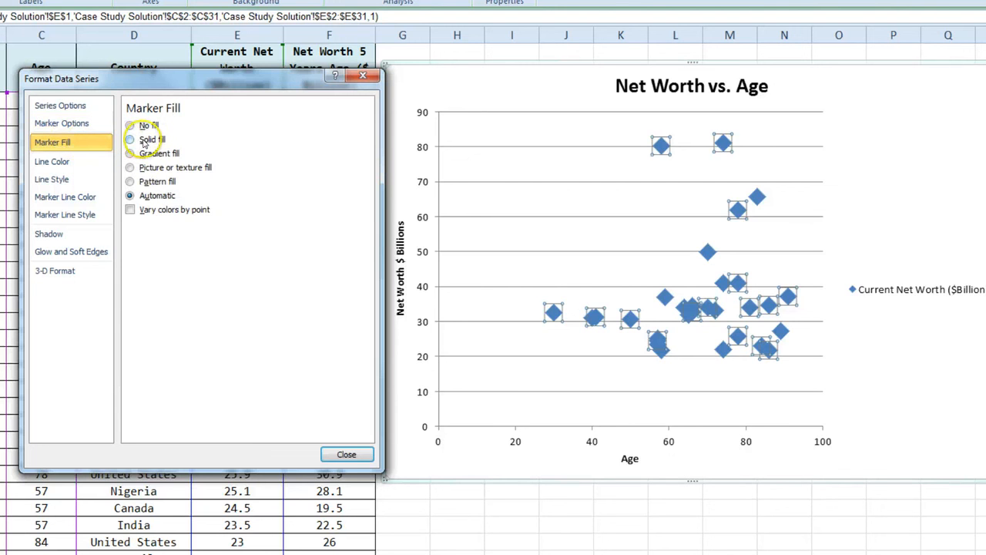
left_click(143, 140)
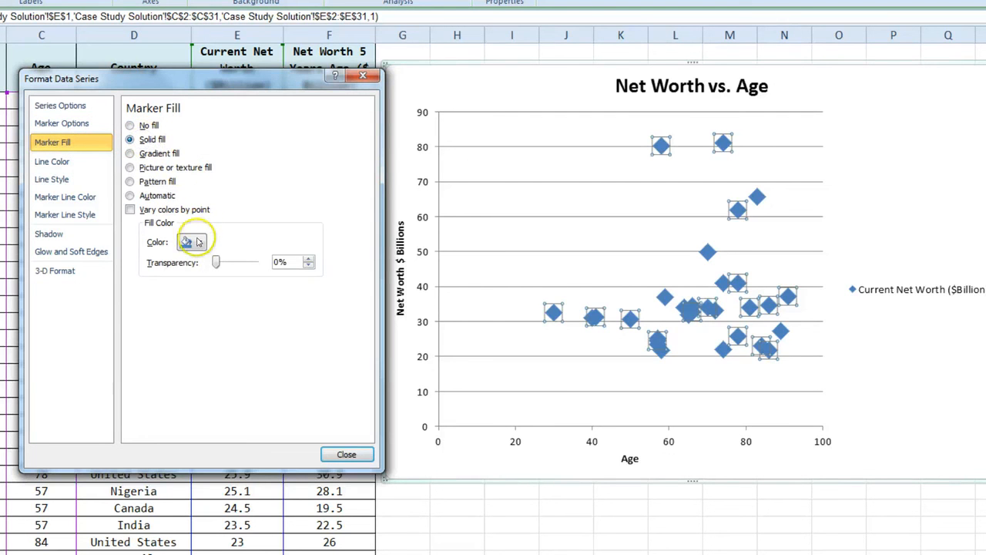
left_click(197, 242)
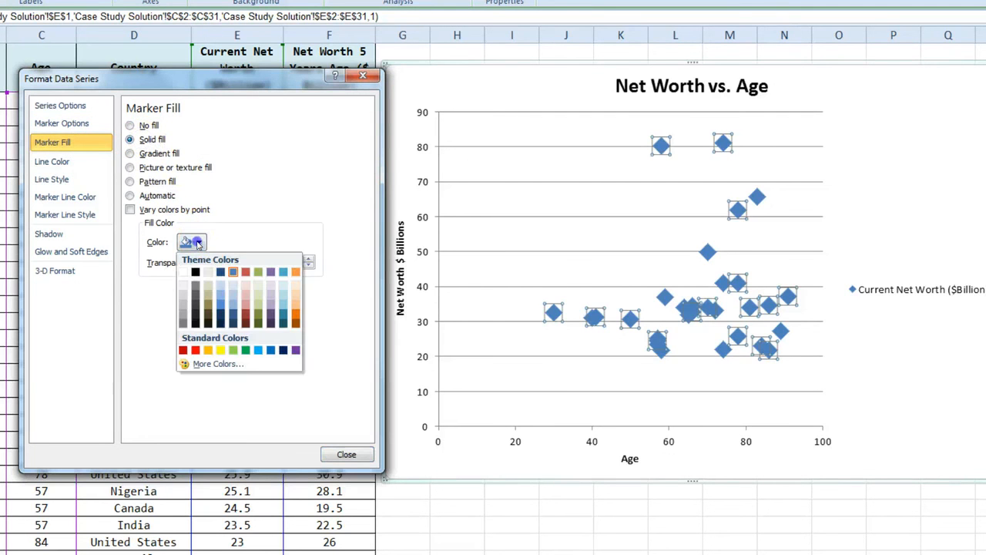
left_click(245, 350)
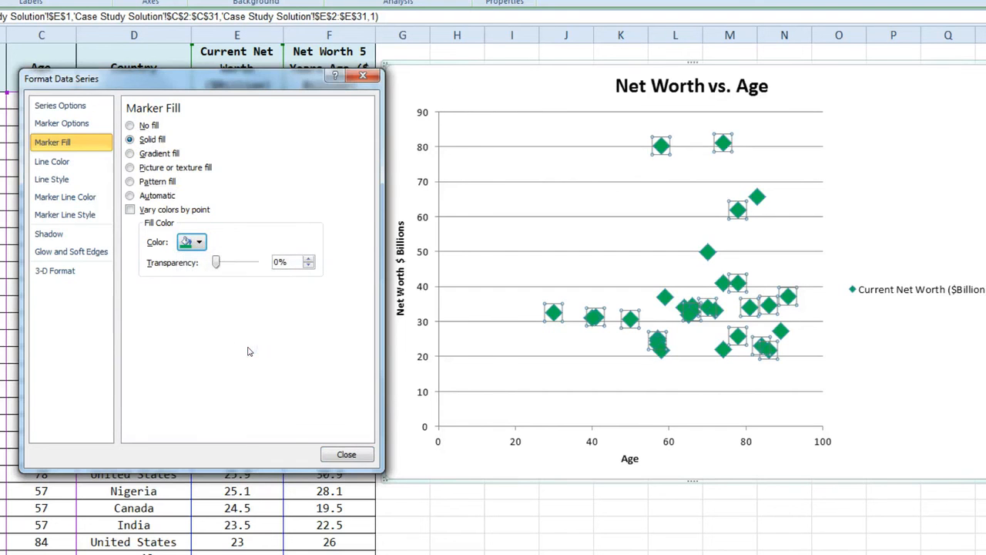
Review the line, marker outline and shadow settings, then close Format Data Series
left_click(72, 161)
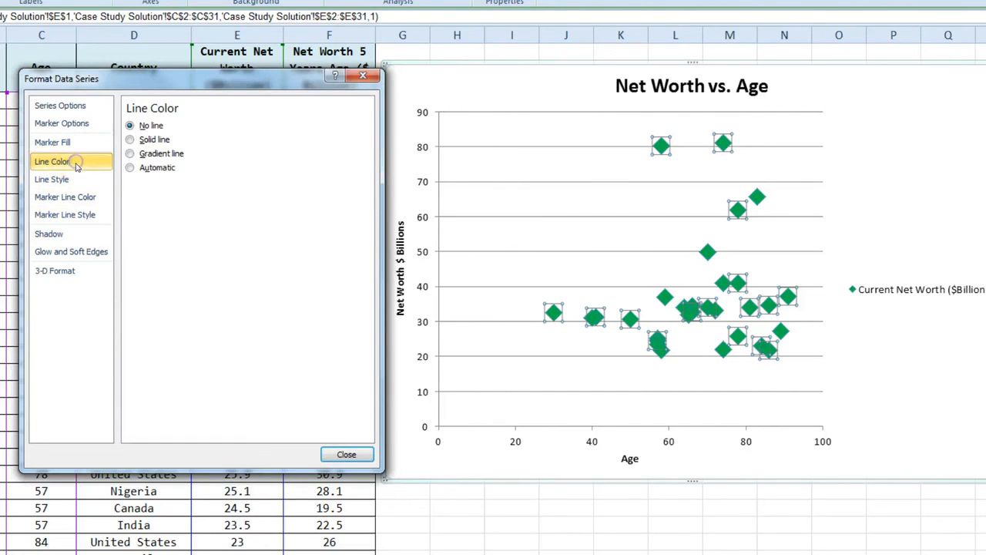
left_click(76, 179)
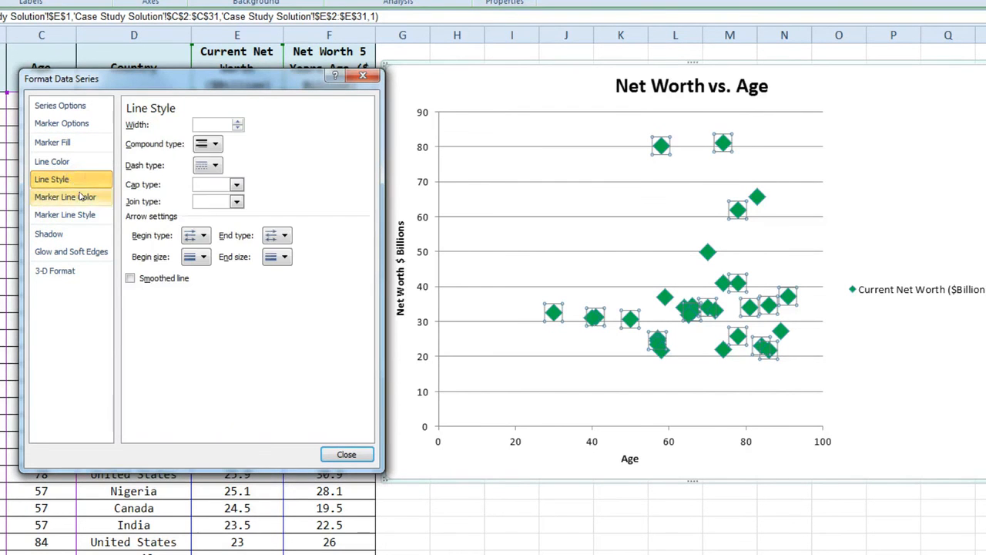
left_click(74, 197)
left_click(81, 214)
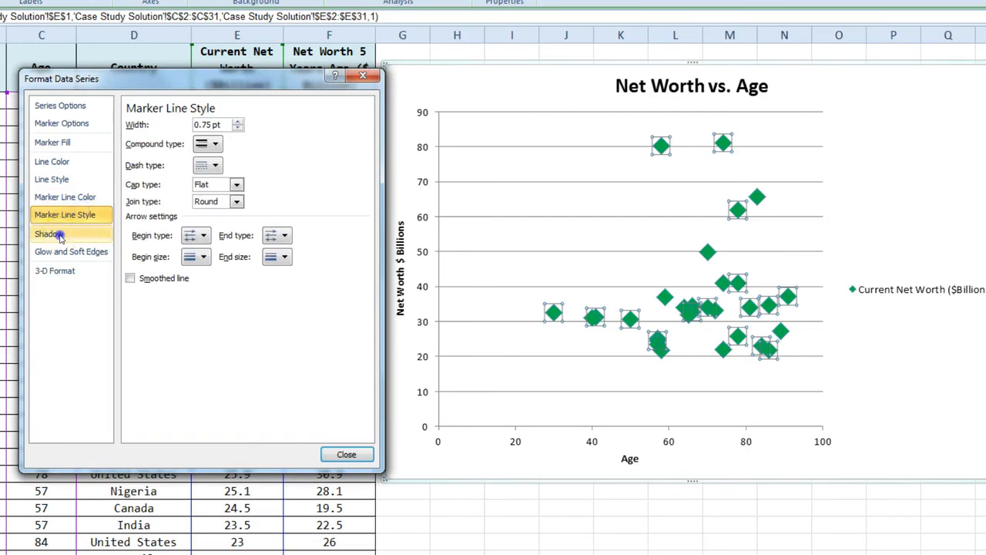
left_click(52, 234)
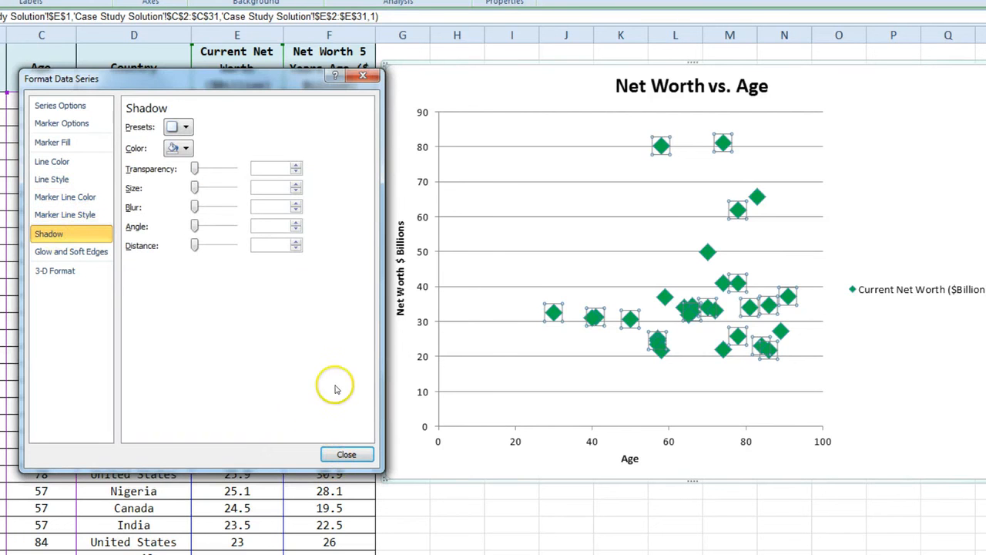
left_click(339, 456)
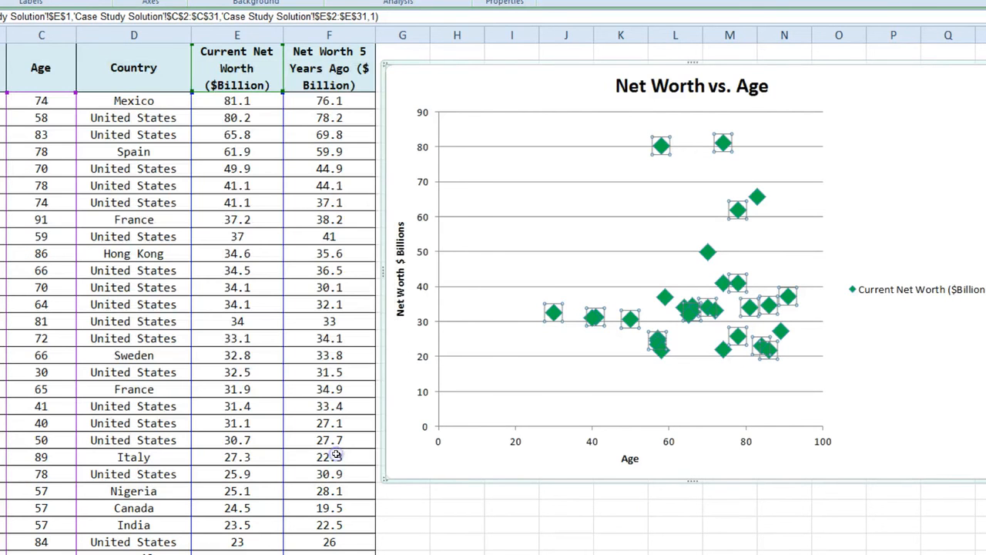
Select the Current Net Worth series and bring up the Chart Tools Design styles
left_click(667, 523)
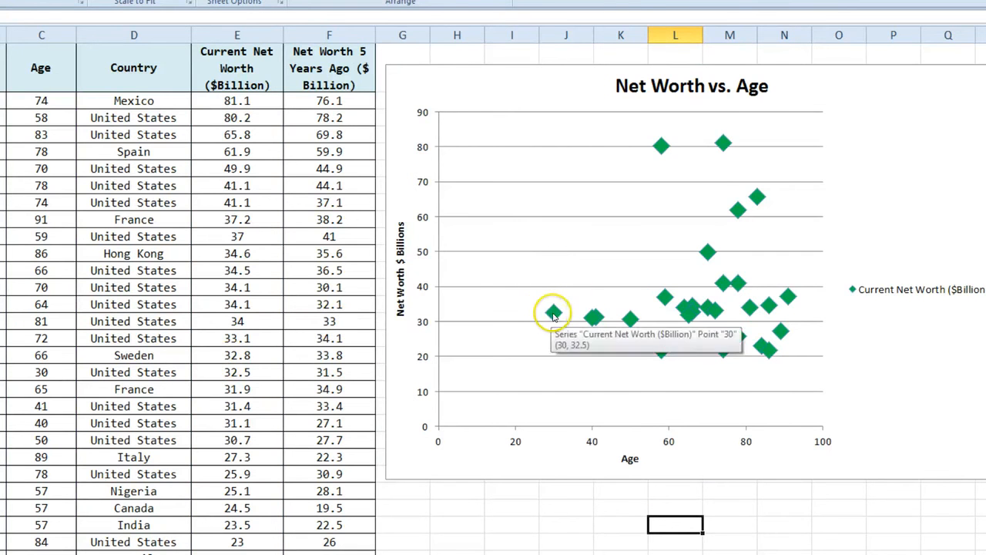
left_click(788, 383)
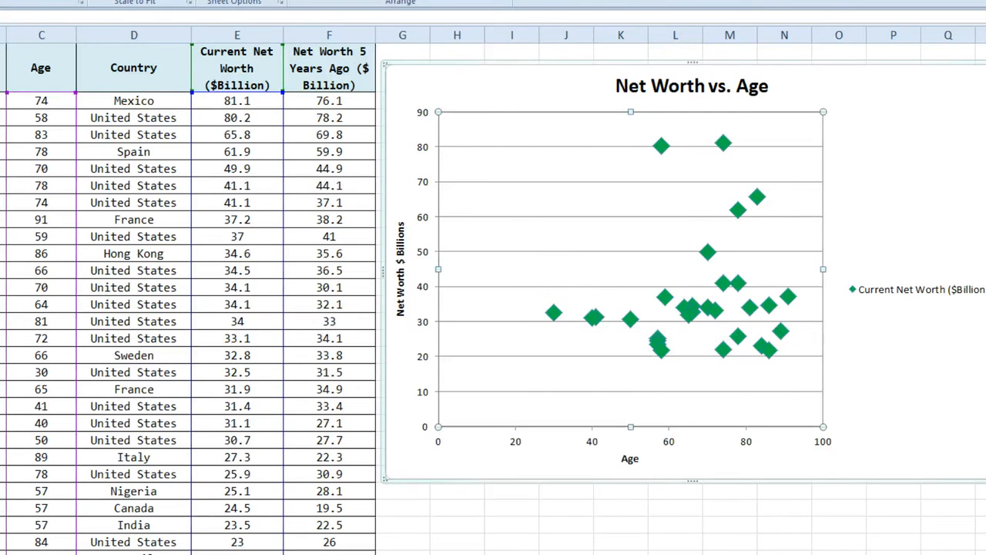
left_click(980, 362)
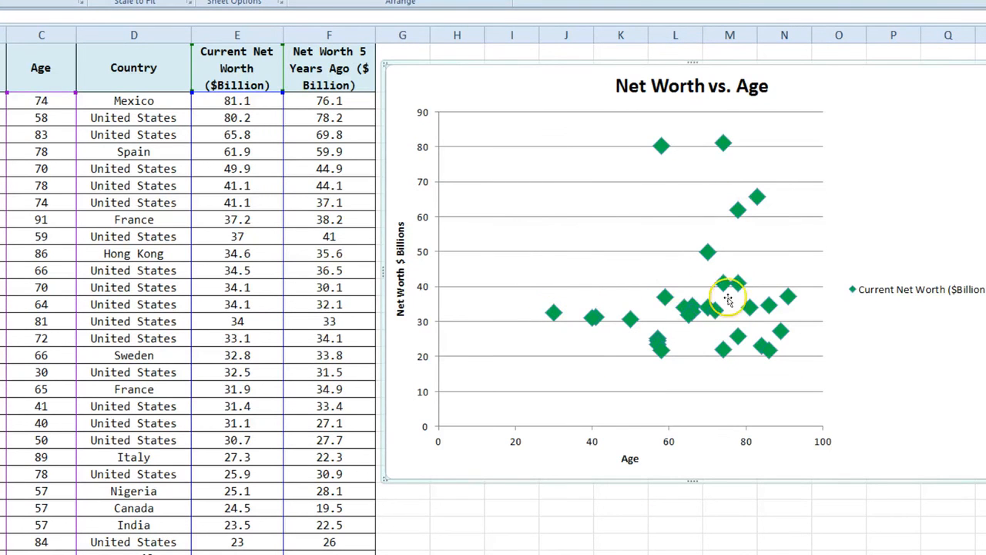
mouse_move(555, 312)
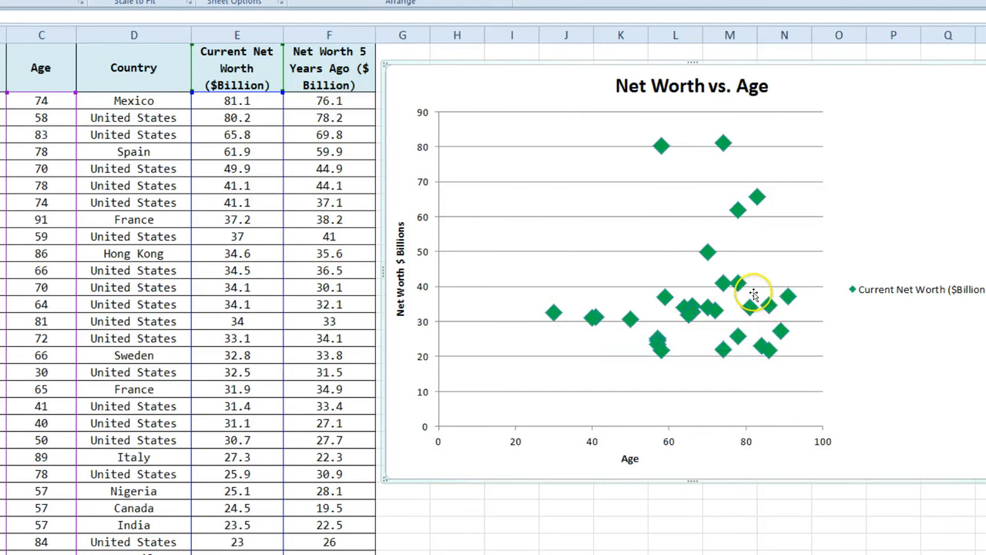
left_click(553, 313)
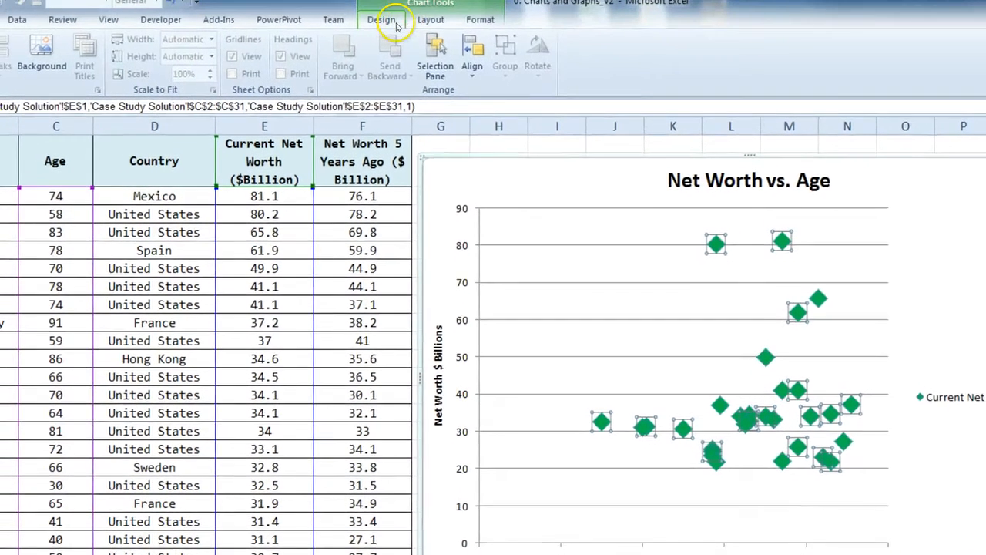
left_click(390, 15)
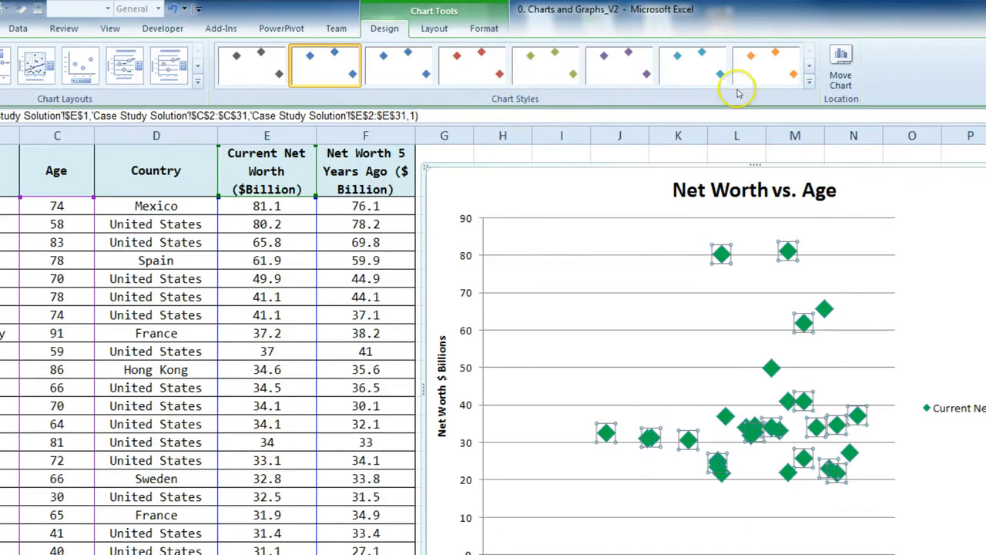
Apply chart Style 29 for beveled green diamond markers, then deselect the chart
left_click(809, 81)
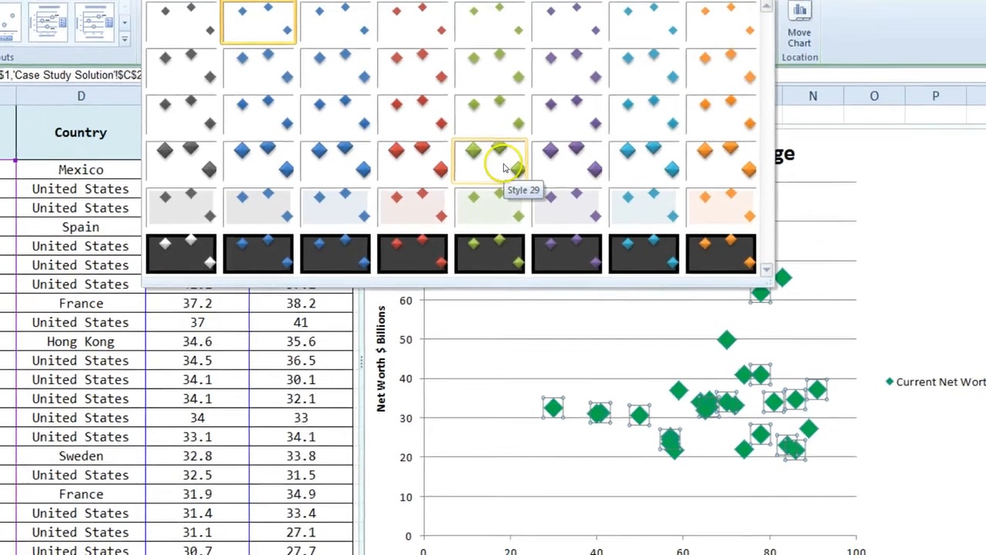
left_click(560, 204)
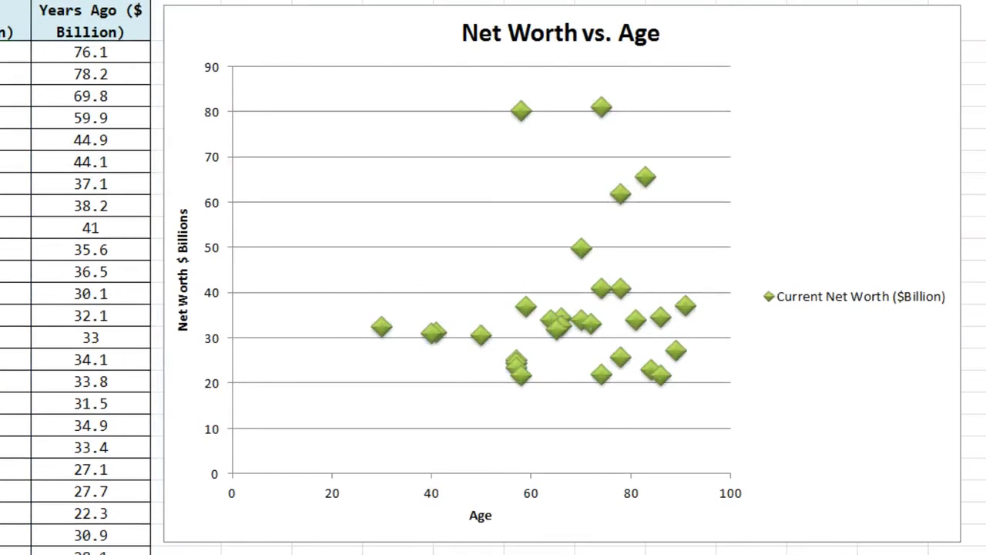
left_click(589, 408)
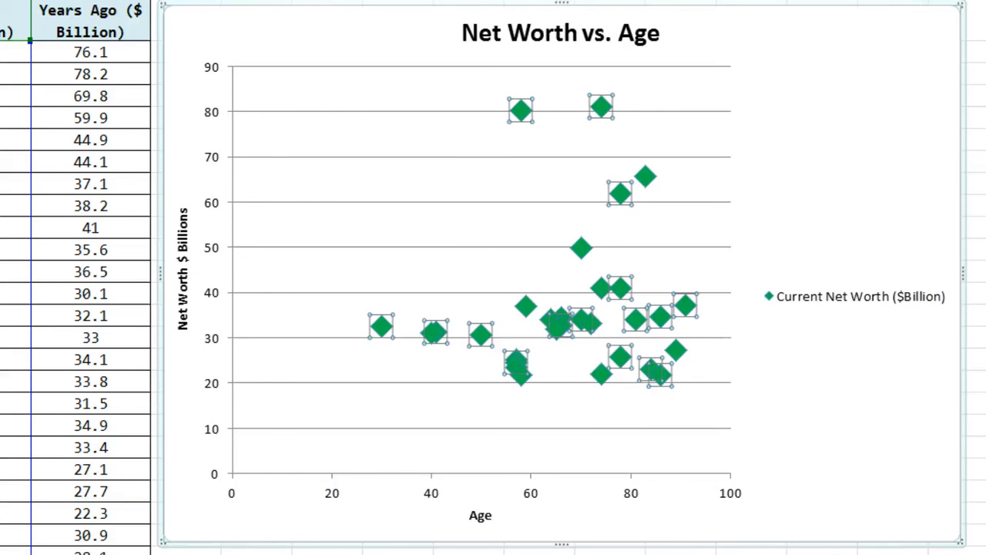
key("ctrl+z")
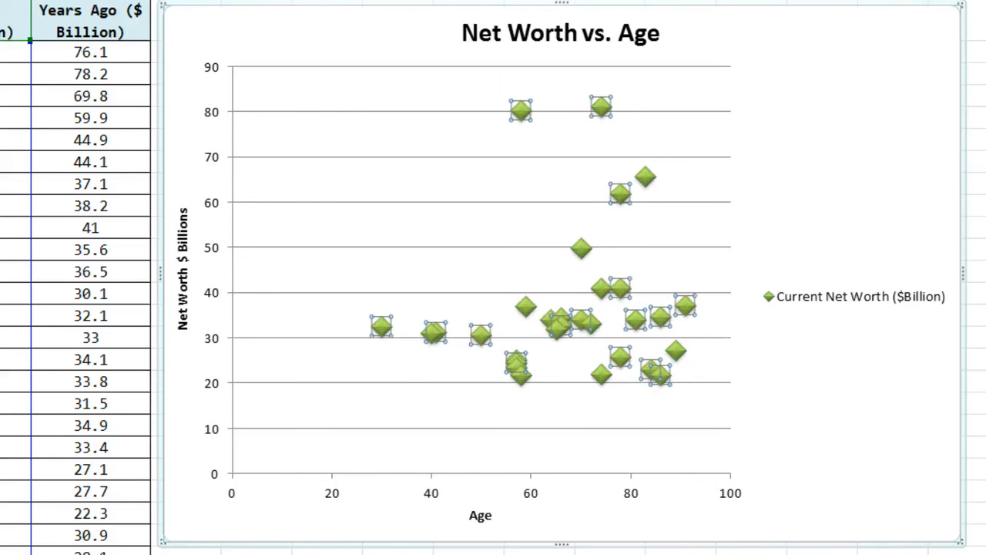
key("Escape")
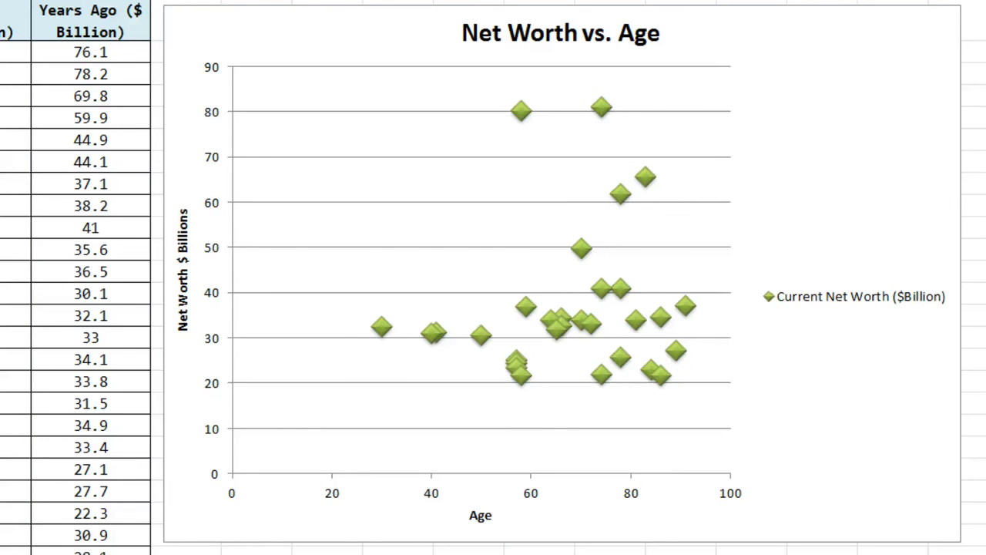
Apply Chart Style 47 to the Net Worth vs. Age chart for a black background with blue diamond markers
left_click(598, 374)
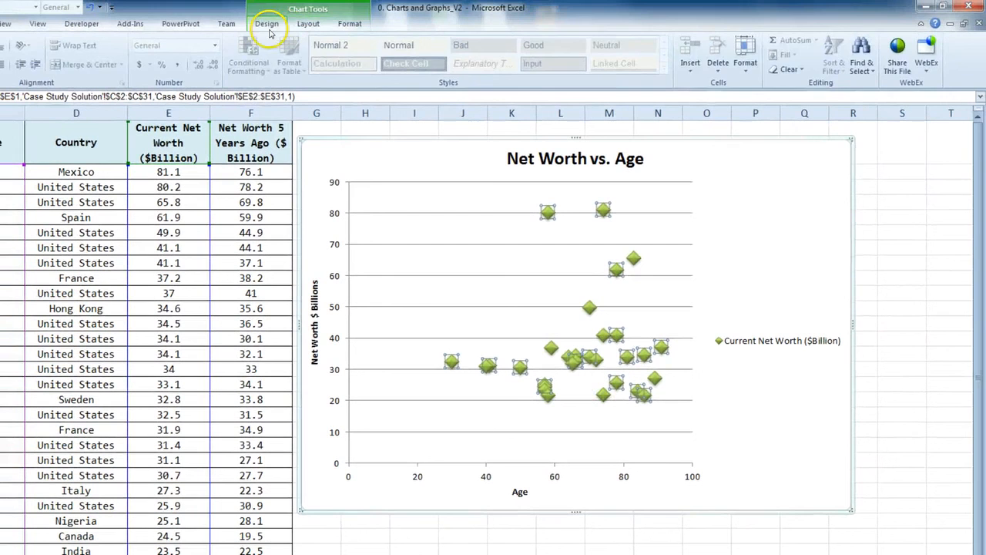
left_click(267, 23)
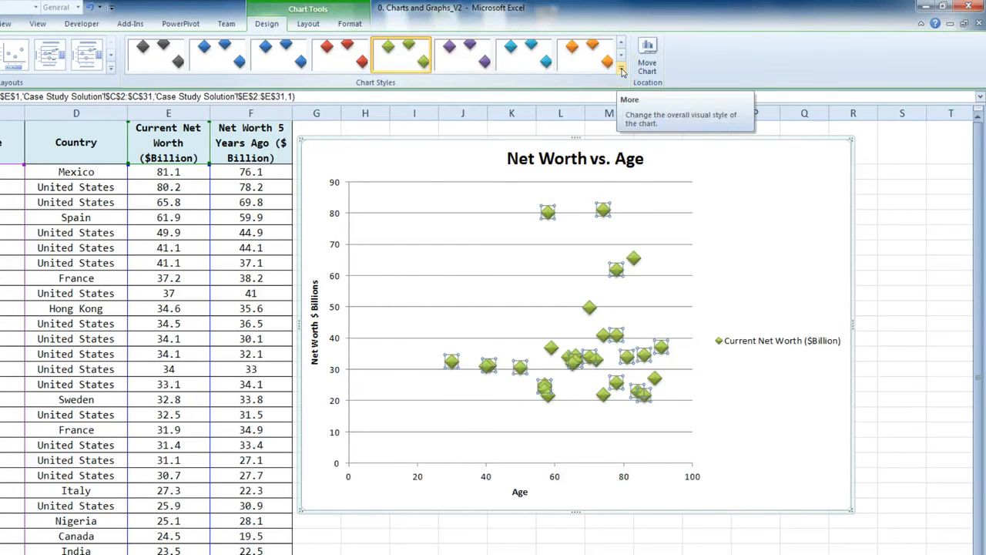
left_click(621, 69)
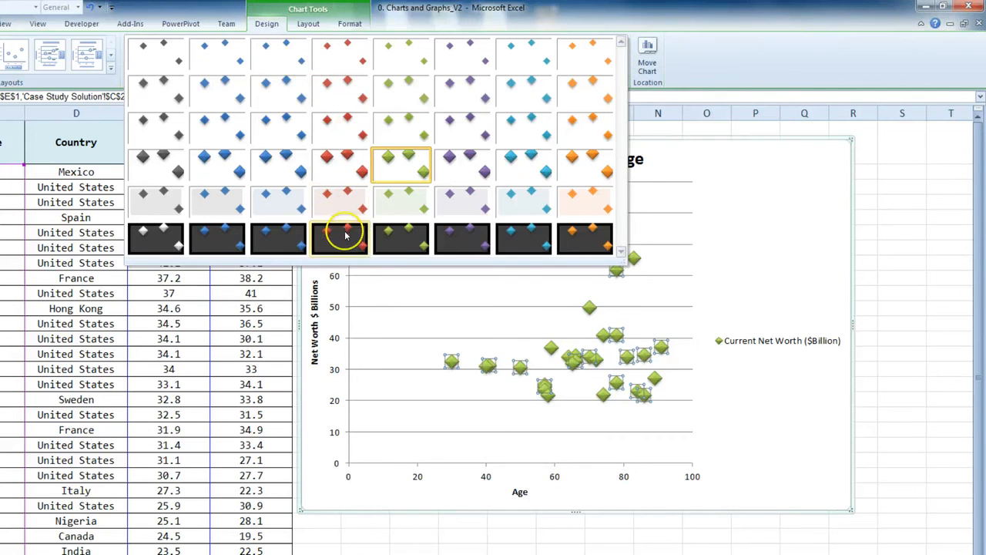
left_click(512, 245)
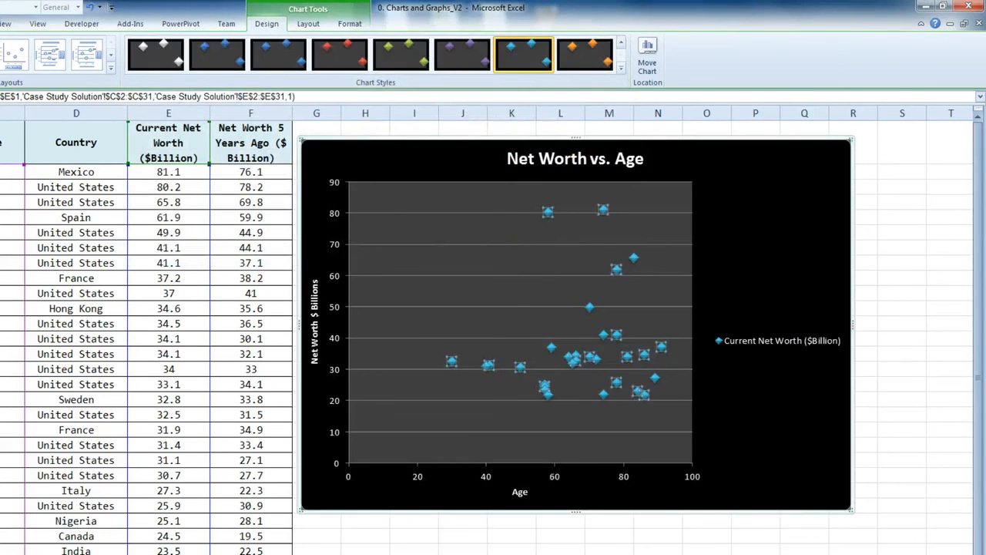
left_click(511, 550)
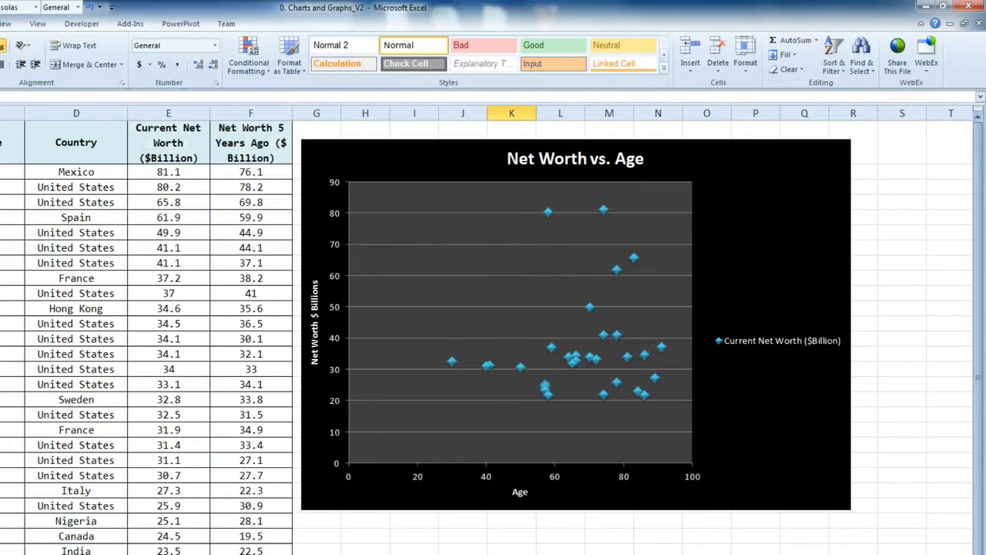